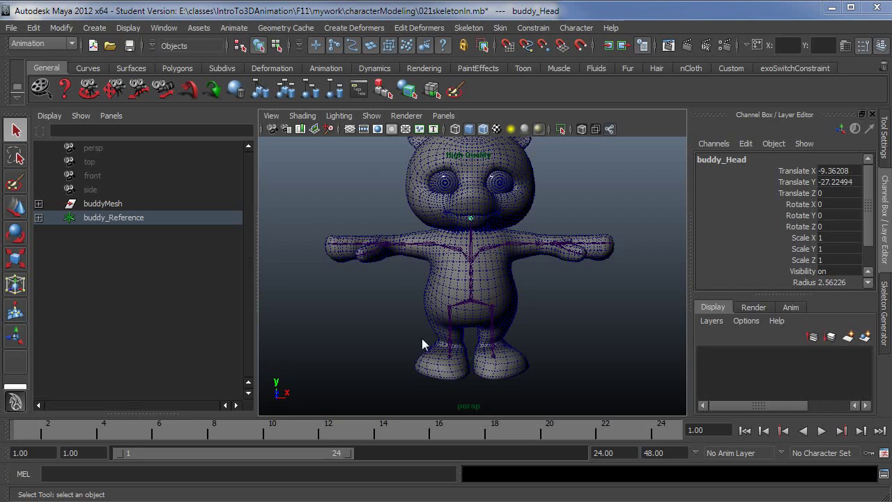
Frame the buddy's neck and chest joints closely in the front view
right_click_drag(430, 310, 467, 314, "alt")
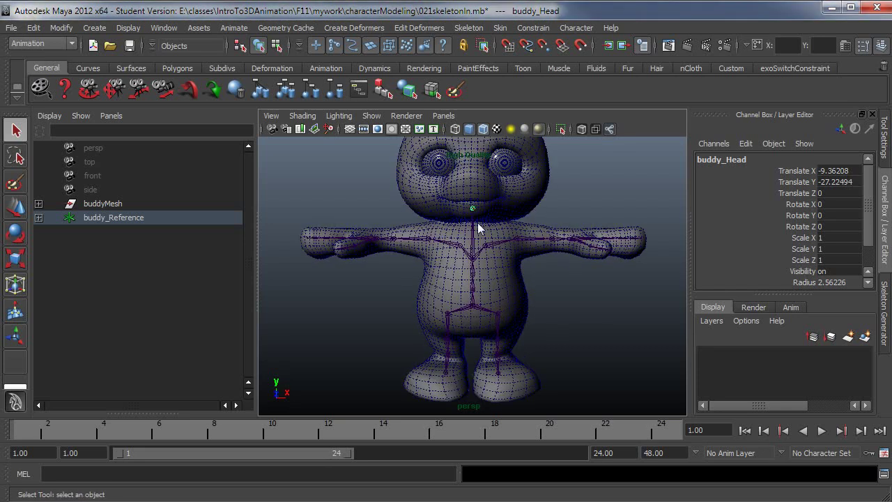
right_click_drag(479, 228, 504, 256, "alt")
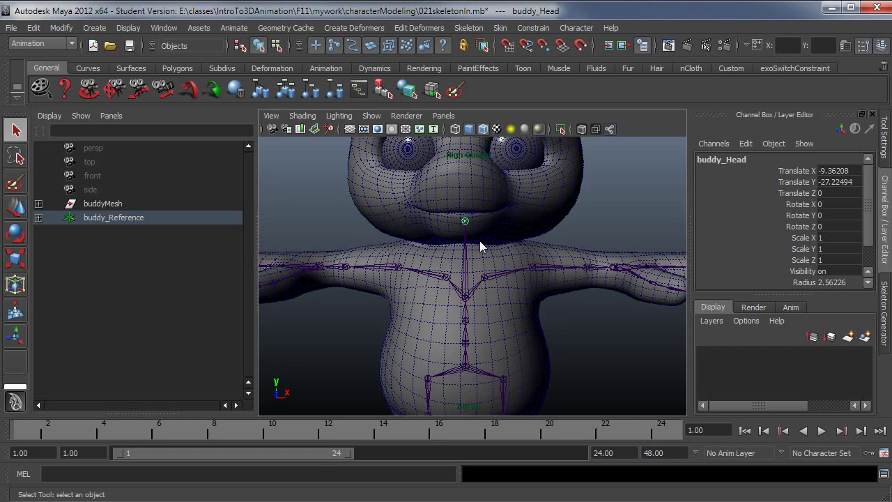
left_click_drag(480, 241, 414, 293)
middle_click_drag(413, 293, 407, 303, "alt")
right_click_drag(407, 302, 435, 344, "alt")
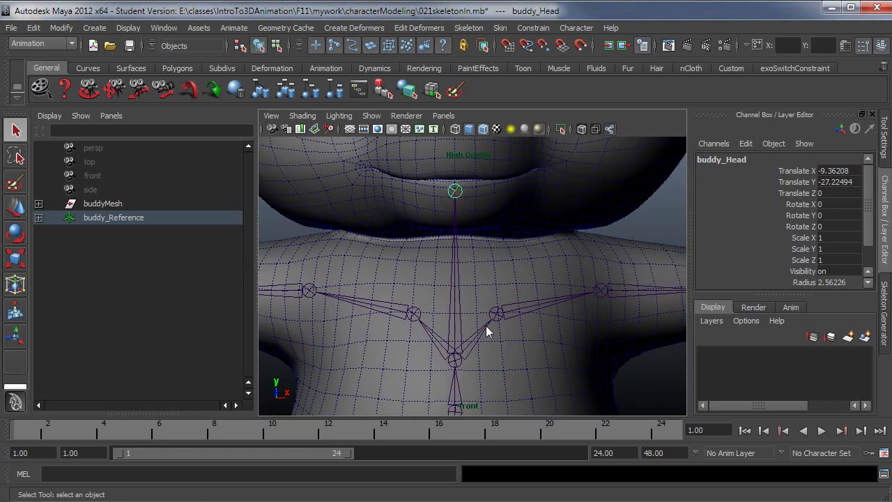
Move the buddy_Head joint's pivot down to the base of the neck
key("w")
key("Insert")
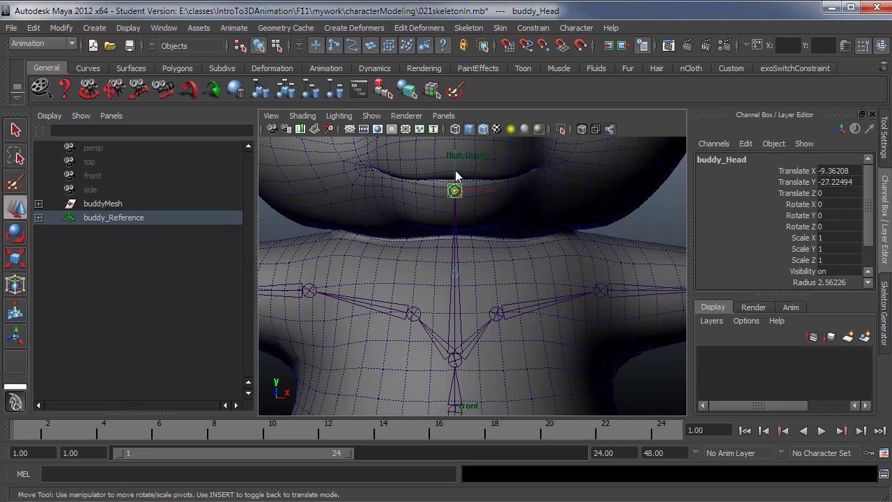
left_click_drag(457, 177, 456, 218)
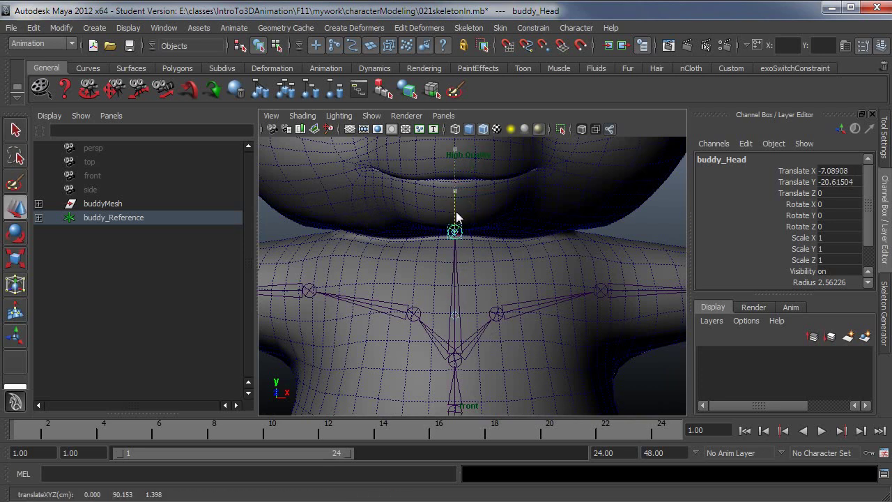
left_click_drag(457, 216, 455, 214)
key("Insert")
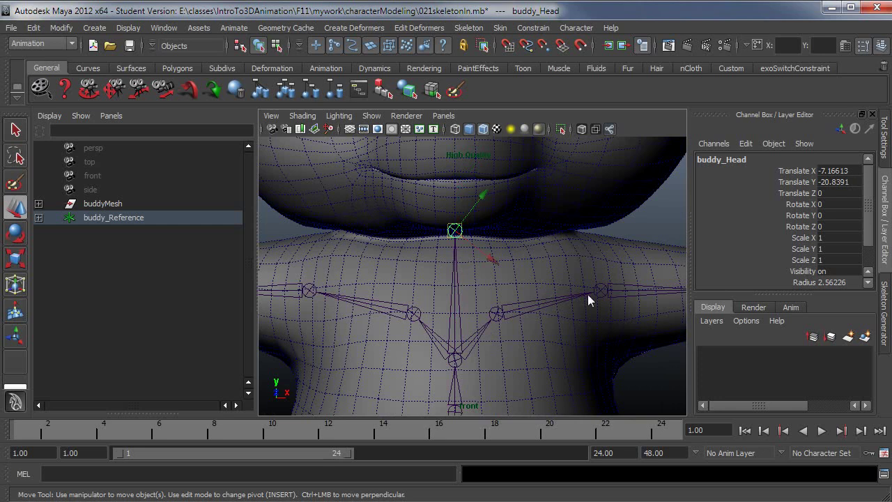
Return to the perspective view and reframe the character from the front
scroll(587, 294, "down", 2)
scroll(554, 291, "down", 3)
scroll(607, 332, "down", 3)
key("space")
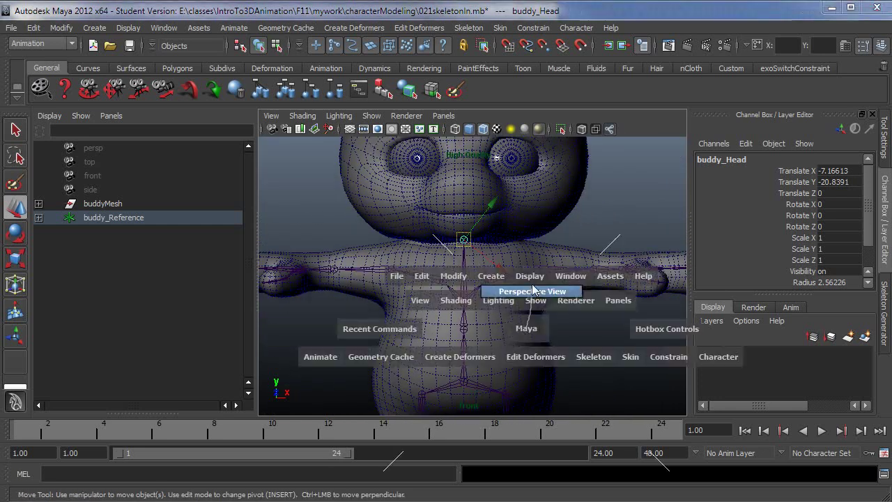
left_click(533, 291)
middle_click_drag(530, 342, 563, 295, "alt")
scroll(478, 309, "down", 3)
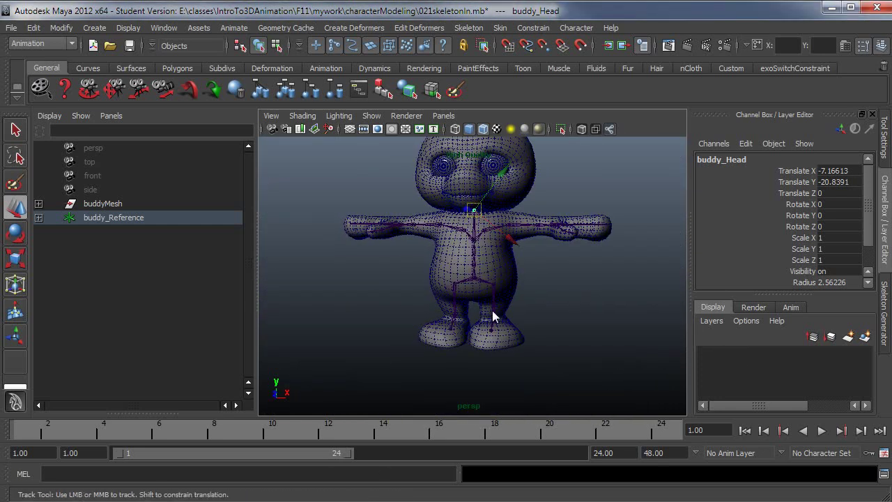
mouse_move(493, 317)
left_mouse_down("alt")
mouse_move(488, 342)
mouse_move(469, 346)
left_mouse_up("alt")
scroll(512, 339, "up", 2)
scroll(507, 370, "up", 2)
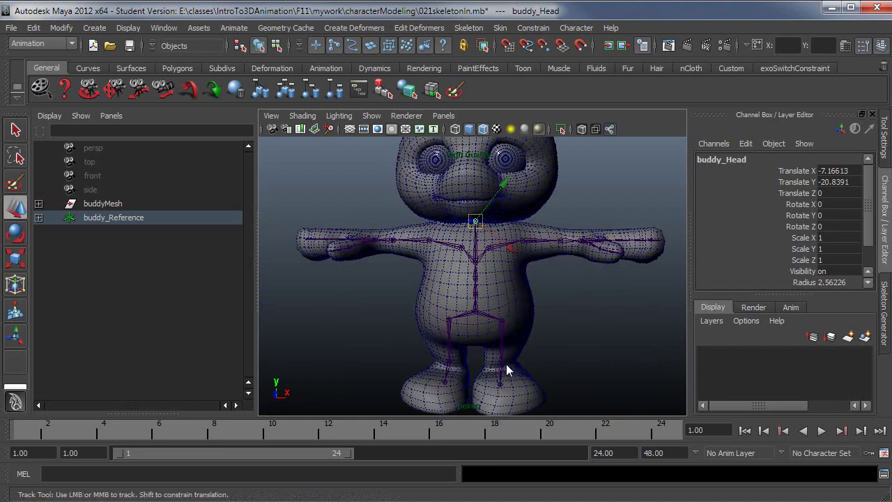
scroll(507, 370, "up", 2)
scroll(498, 315, "up", 2)
Select the buddy_LeftUpLeg joint and view its leg chain
key("w")
left_click(516, 286)
mouse_move(553, 311)
left_mouse_down("alt")
mouse_move(480, 339)
mouse_move(515, 366)
mouse_move(436, 332)
mouse_move(401, 332)
left_mouse_up("alt")
key("e")
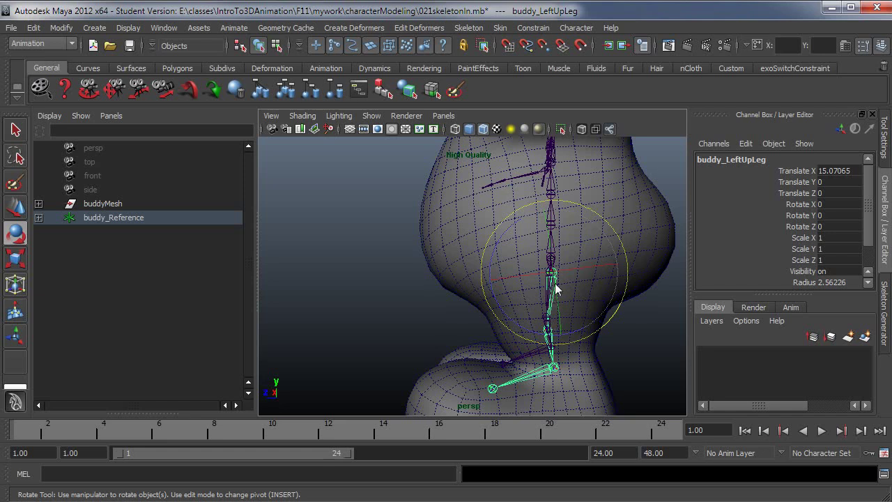
left_click_drag(515, 298, 536, 317, "alt")
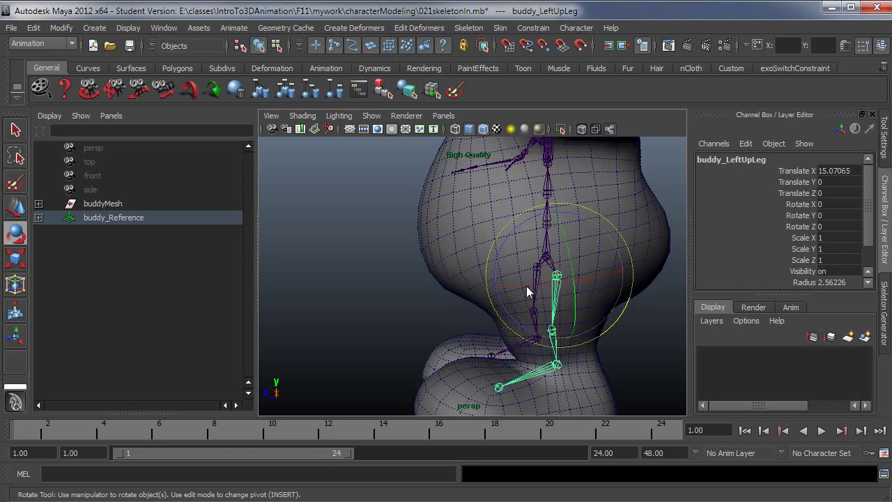
mouse_move(527, 287)
left_mouse_down()
mouse_move(585, 286)
mouse_move(486, 286)
mouse_move(619, 296)
mouse_move(563, 286)
left_mouse_up()
key("ctrl+z")
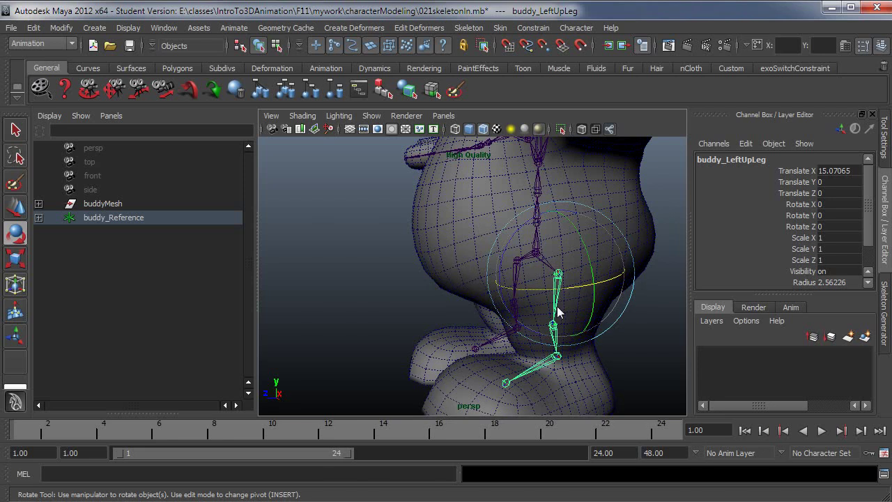
mouse_move(550, 337)
left_mouse_down("alt")
mouse_move(567, 363)
mouse_move(551, 227)
left_mouse_up("alt")
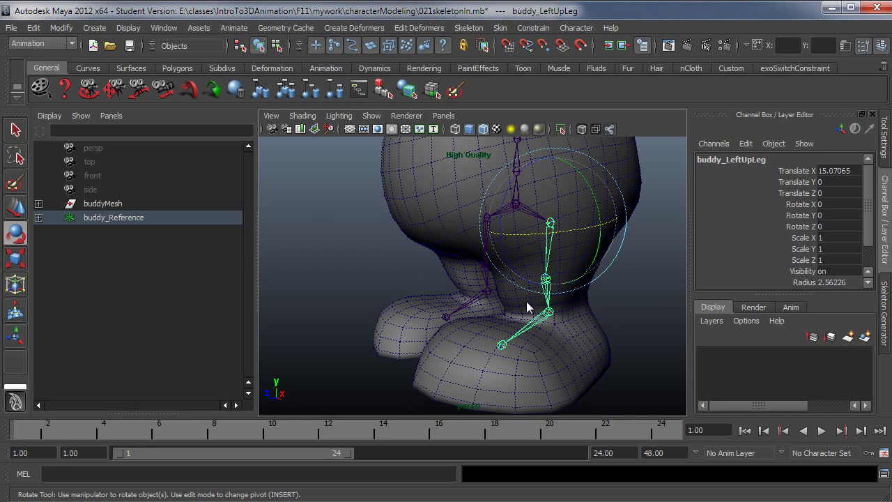
mouse_move(526, 307)
left_mouse_down("alt")
mouse_move(537, 323)
mouse_move(651, 320)
mouse_move(535, 315)
left_mouse_up("alt")
left_click(545, 311)
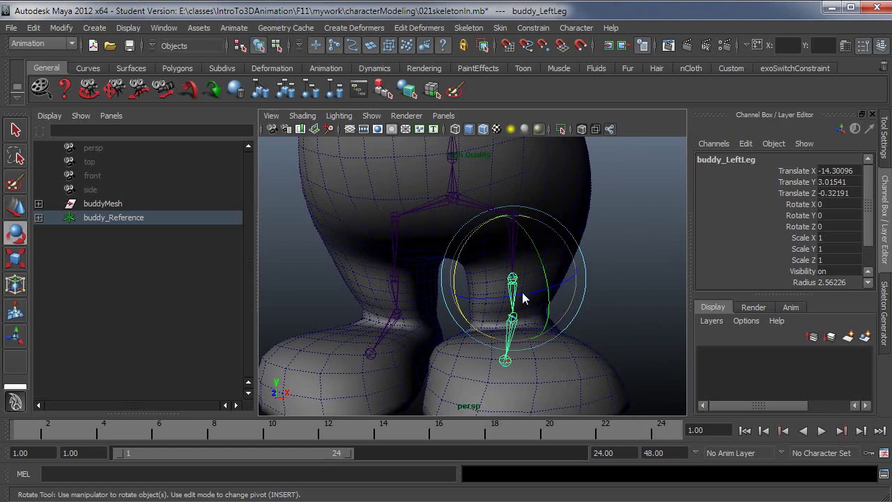
mouse_move(524, 287)
left_mouse_down("alt")
mouse_move(434, 300)
mouse_move(533, 332)
left_mouse_up("alt")
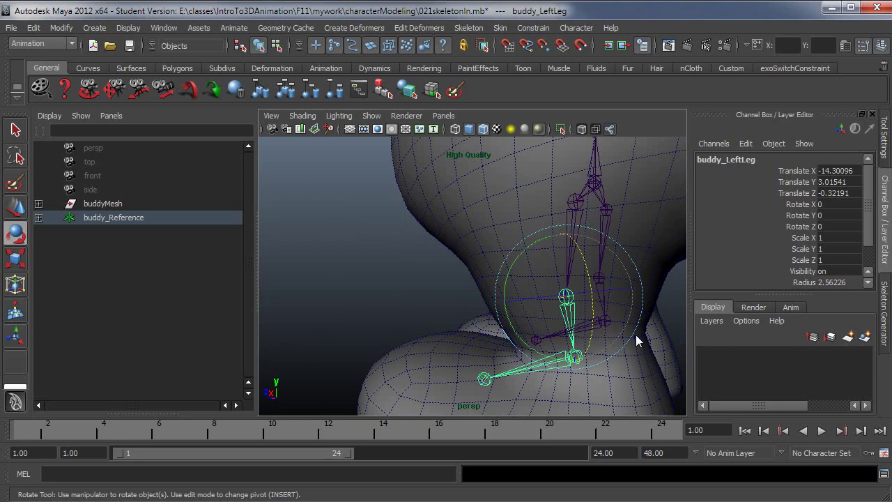
mouse_move(472, 335)
left_mouse_down("alt")
mouse_move(531, 339)
mouse_move(499, 321)
mouse_move(445, 363)
mouse_move(505, 254)
left_mouse_up("alt")
mouse_move(537, 341)
left_mouse_down("alt")
mouse_move(528, 341)
mouse_move(582, 361)
left_mouse_up("alt")
right_click_drag(580, 354, 569, 353, "alt")
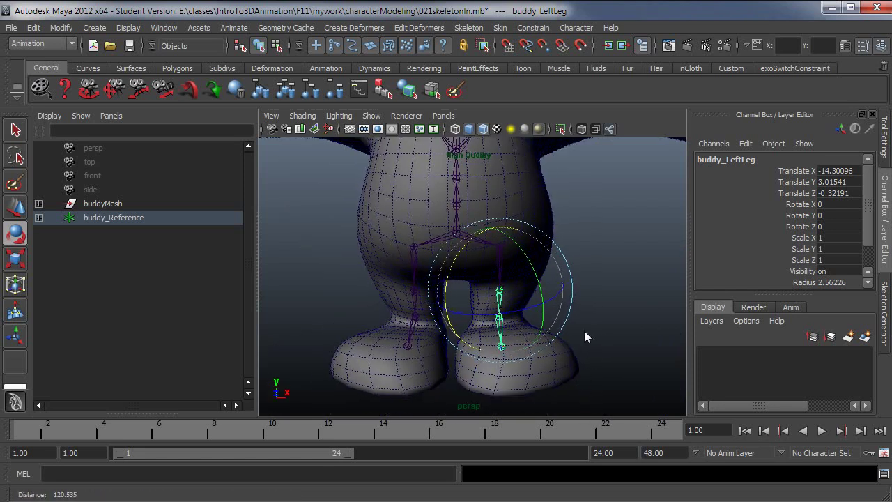
mouse_move(585, 331)
middle_mouse_down("alt")
mouse_move(578, 320)
mouse_move(603, 317)
middle_mouse_up("alt")
key("q")
key("Up")
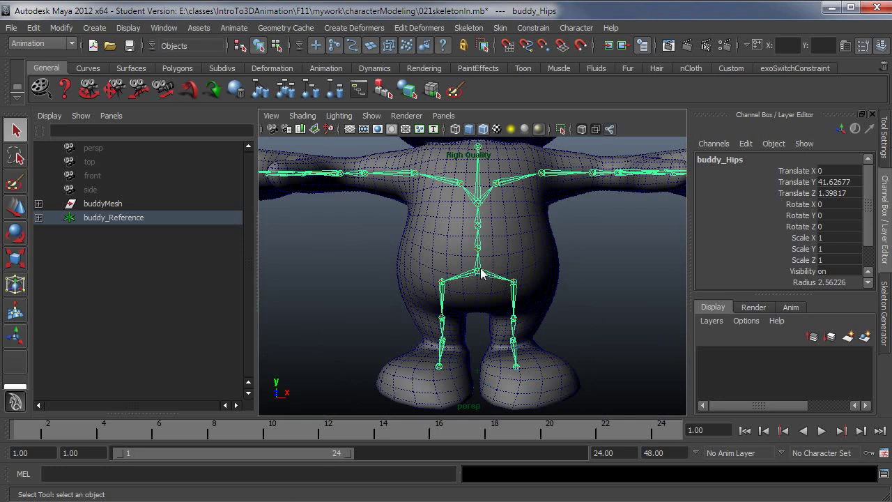
Reset the Orient Joint options to defaults and orient the skeleton from buddy_Hips
left_click(477, 29)
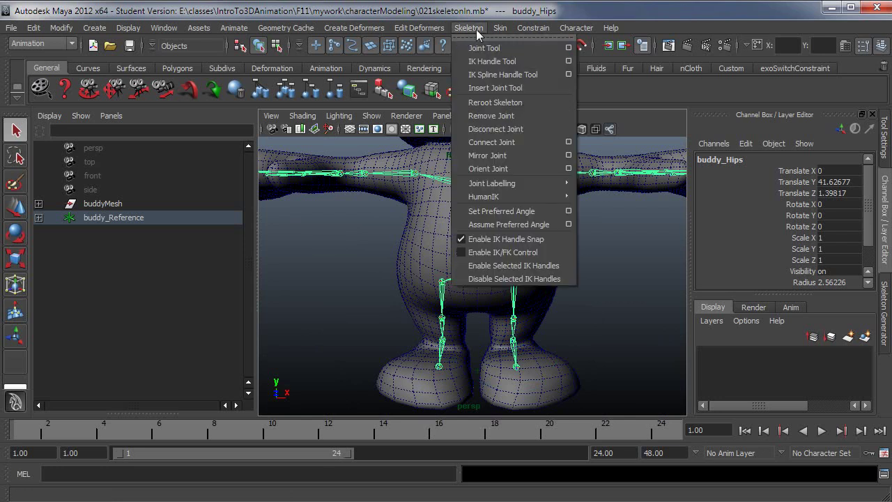
left_click(573, 173)
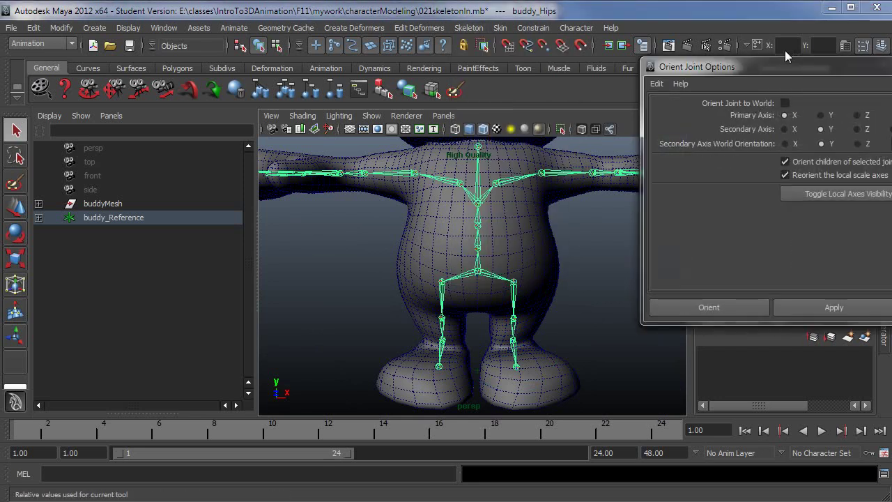
left_click_drag(780, 67, 543, 73)
left_click(420, 91)
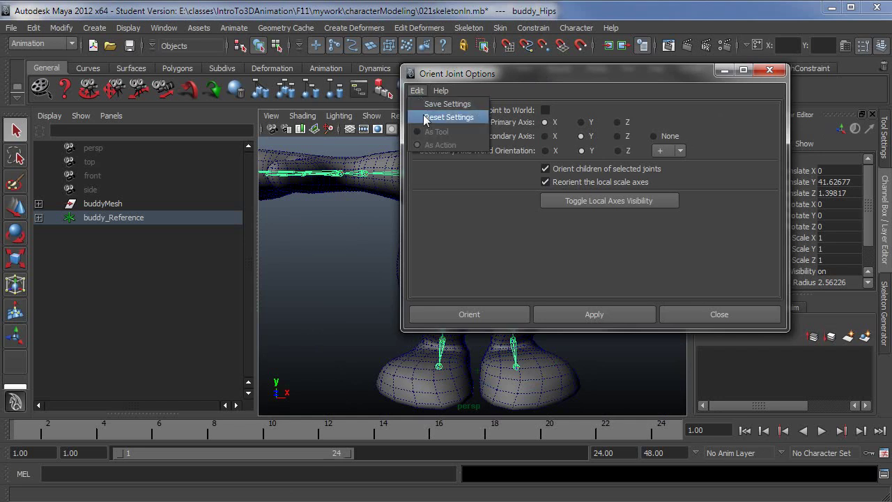
left_click(423, 114)
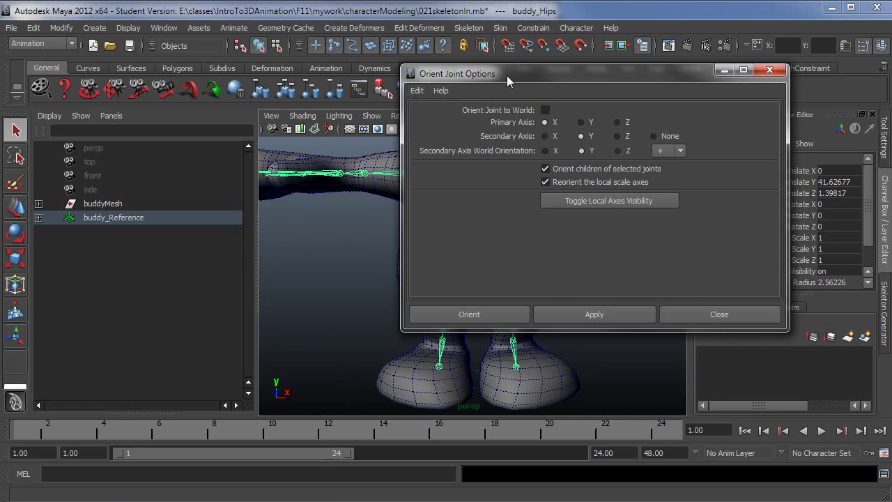
left_click_drag(506, 74, 619, 98)
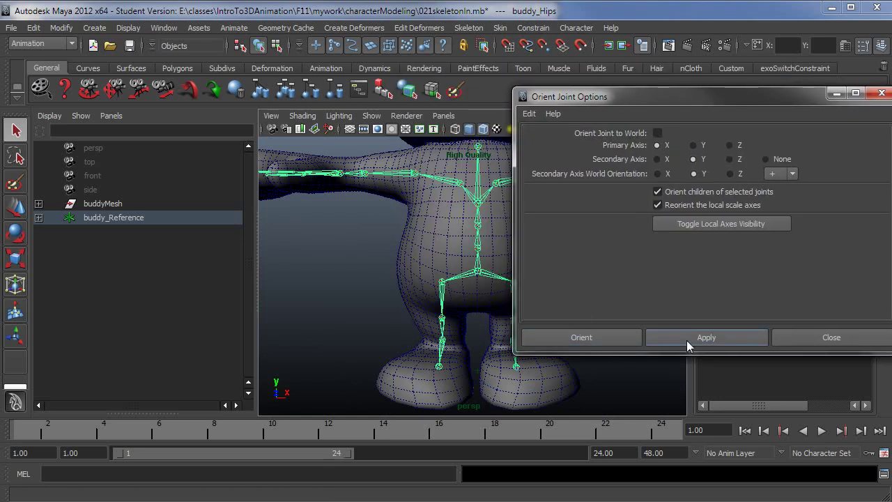
left_click(613, 335)
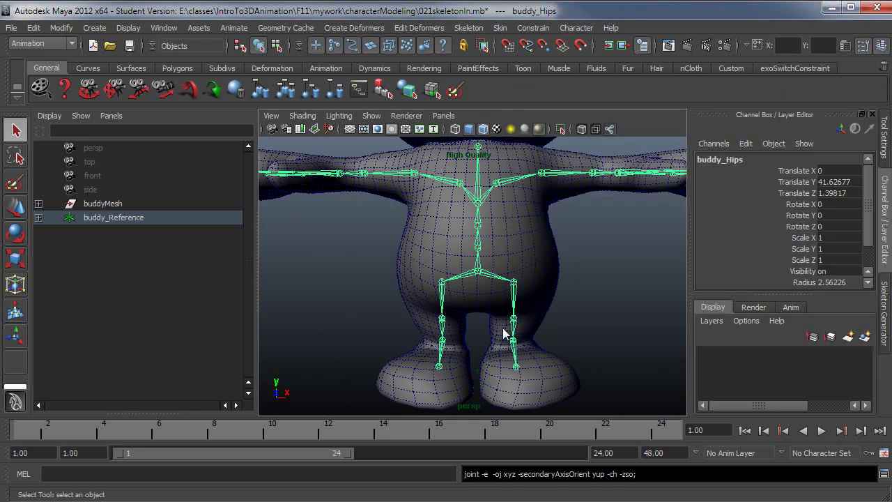
Test-bend the left upper leg and knee, undoing each so rotations stay zero
right_click_drag(413, 326, 536, 331, "alt")
left_click(538, 309)
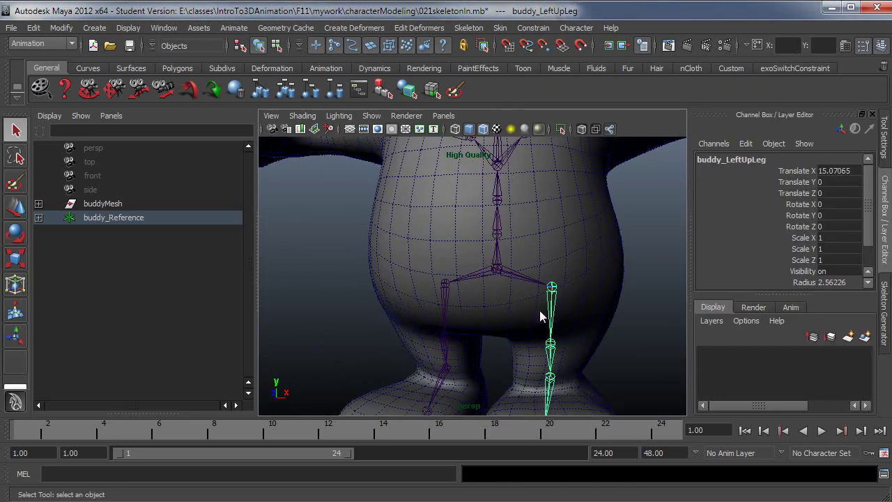
key("e")
mouse_move(649, 339)
left_mouse_down("alt")
mouse_move(557, 323)
mouse_move(538, 338)
mouse_move(421, 340)
left_mouse_up("alt")
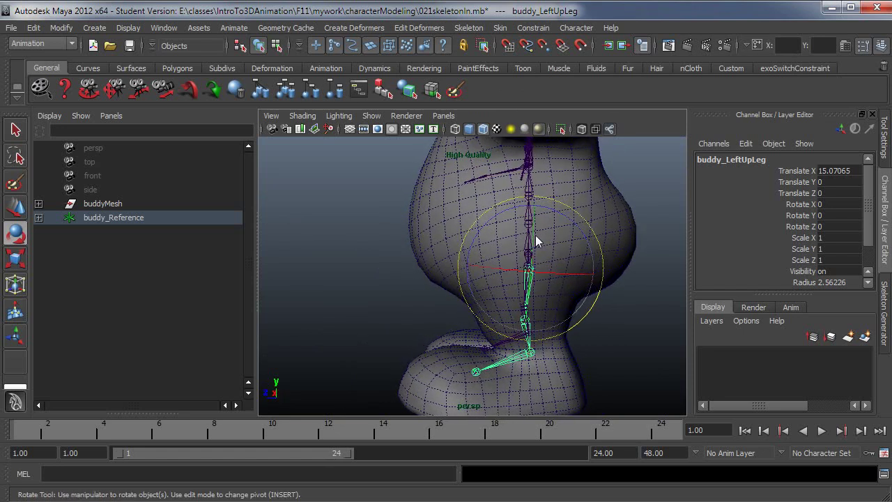
mouse_move(533, 314)
left_mouse_down("alt")
mouse_move(607, 285)
mouse_move(542, 290)
mouse_move(555, 272)
mouse_move(567, 274)
mouse_move(529, 274)
left_mouse_up("alt")
key("ctrl+z")
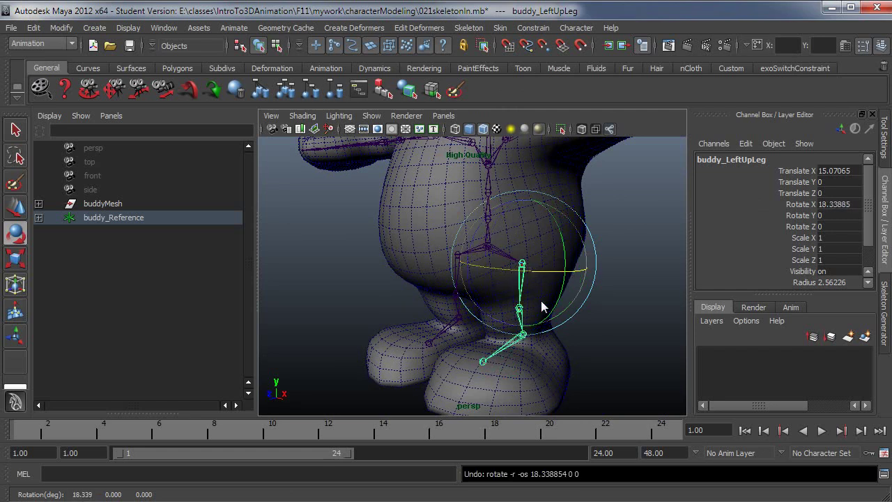
mouse_move(596, 340)
left_mouse_down("alt")
mouse_move(537, 299)
mouse_move(486, 290)
mouse_move(515, 300)
mouse_move(489, 299)
mouse_move(515, 302)
mouse_move(503, 321)
mouse_move(568, 335)
mouse_move(486, 289)
mouse_move(496, 324)
mouse_move(412, 344)
mouse_move(561, 324)
left_mouse_up("alt")
left_click(535, 333)
left_click(538, 307)
key("ctrl+z")
key("ctrl+z")
Select the skeleton at buddy_Hips and zoom in on the shaded feet
mouse_move(591, 287)
left_mouse_down("alt")
mouse_move(447, 278)
mouse_move(529, 281)
left_mouse_up("alt")
key("q")
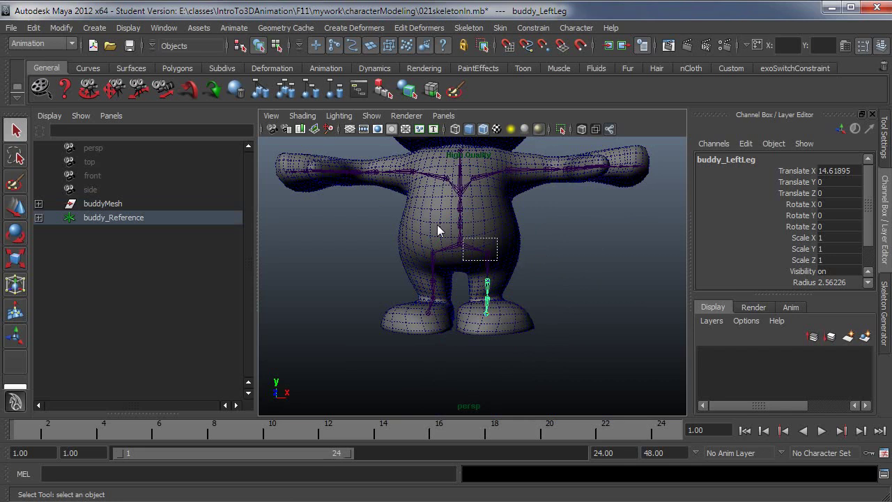
left_click_drag(488, 259, 446, 230)
right_click_drag(443, 285, 510, 289, "alt")
mouse_move(509, 288)
left_mouse_down("alt")
mouse_move(543, 316)
mouse_move(508, 329)
mouse_move(528, 358)
left_mouse_up("alt")
right_click_drag(527, 358, 549, 305, "alt")
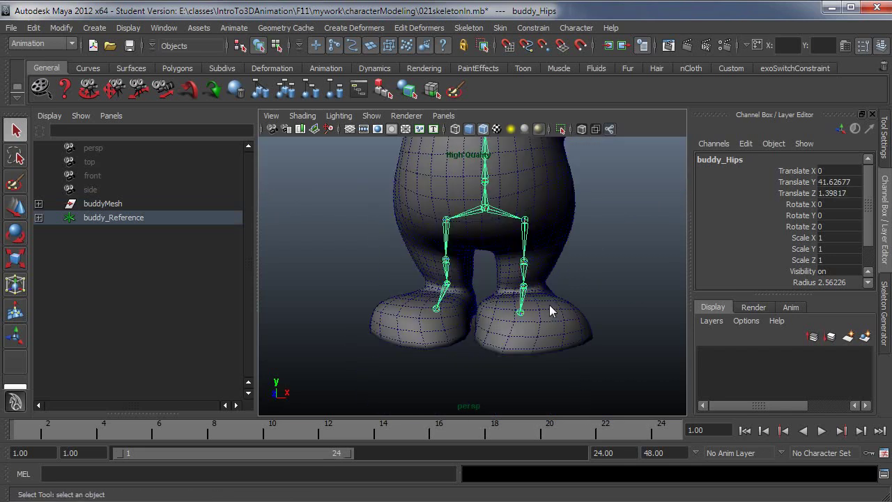
left_click_drag(549, 305, 472, 342, "alt")
left_click(522, 318)
key("e")
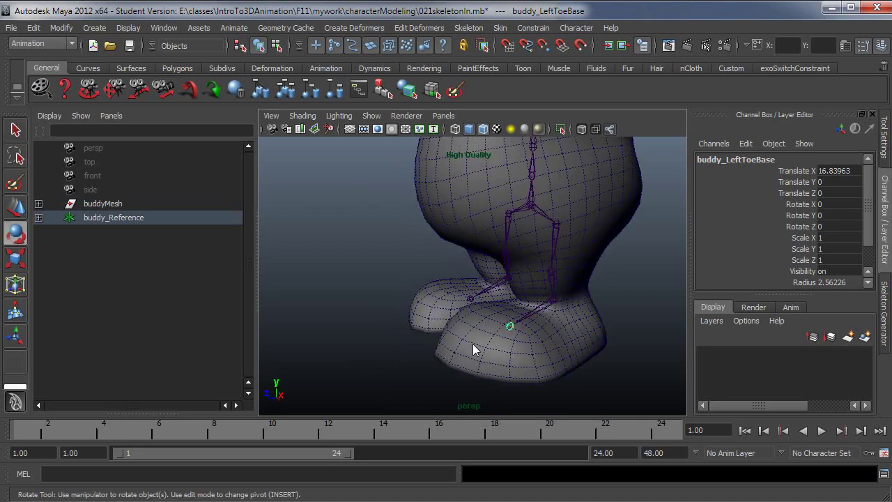
mouse_move(524, 351)
left_mouse_down("alt")
mouse_move(470, 348)
mouse_move(555, 363)
mouse_move(534, 373)
left_mouse_up("alt")
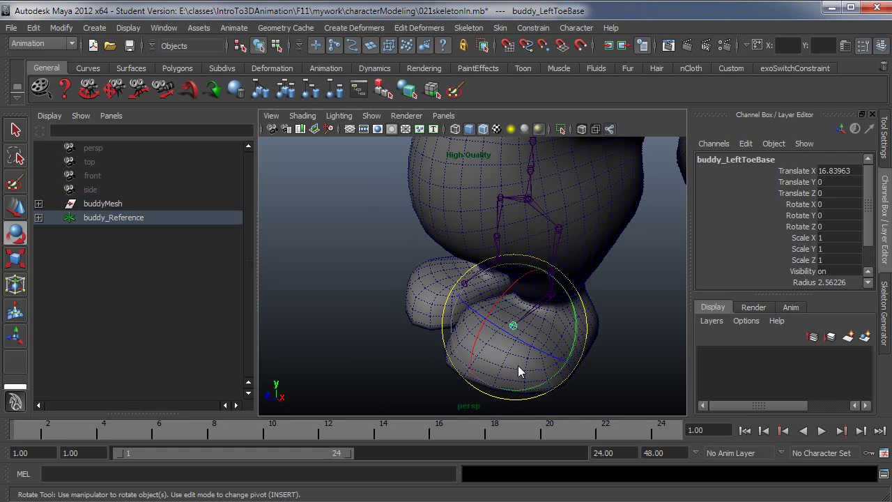
left_click_drag(518, 366, 474, 345, "alt")
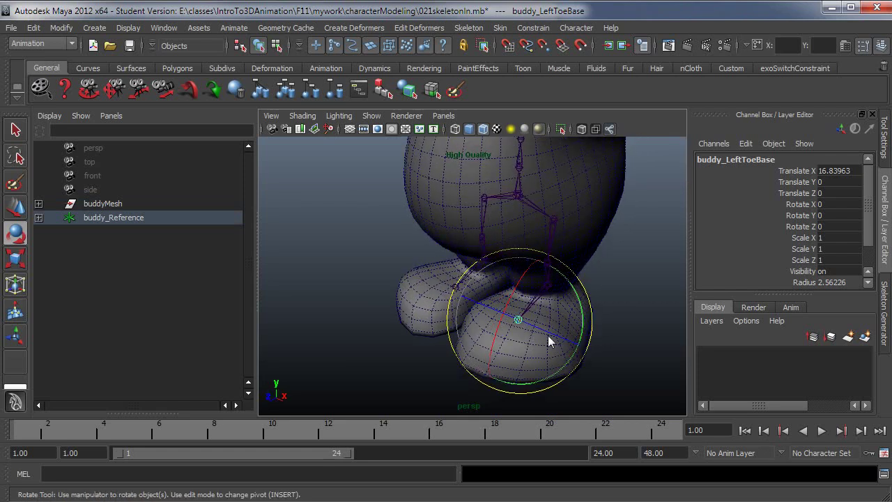
left_click_drag(556, 344, 593, 314, "alt")
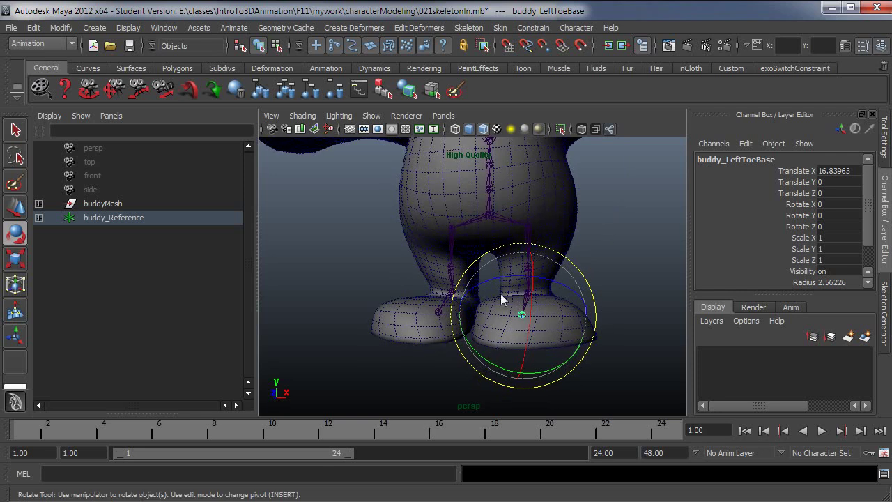
left_click_drag(531, 306, 565, 305, "alt")
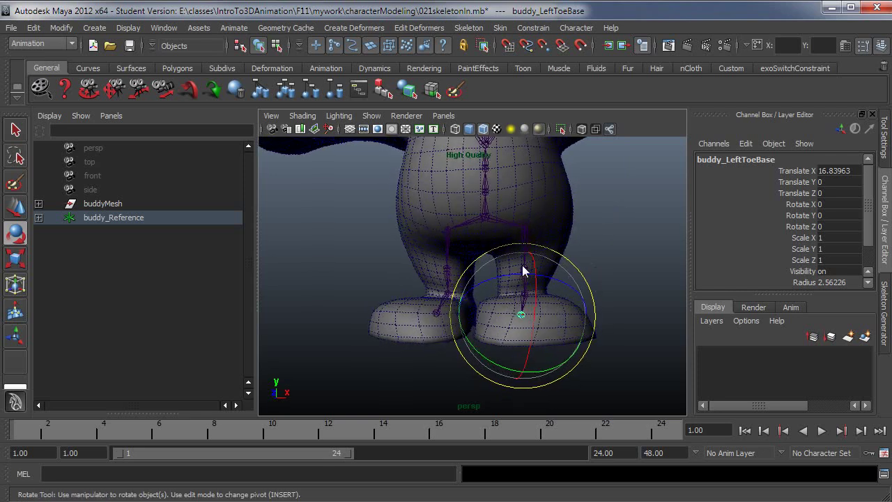
middle_click_drag(616, 304, 586, 342, "alt")
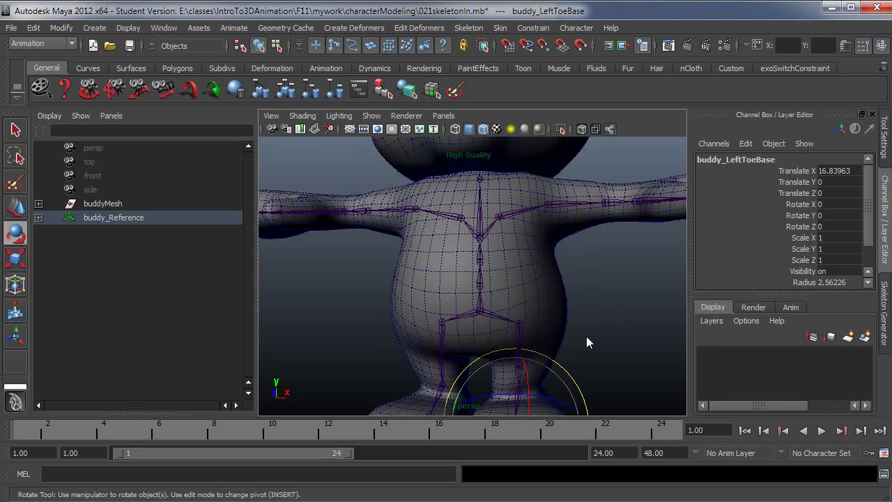
left_click(485, 313)
right_click_drag(368, 334, 519, 325, "alt")
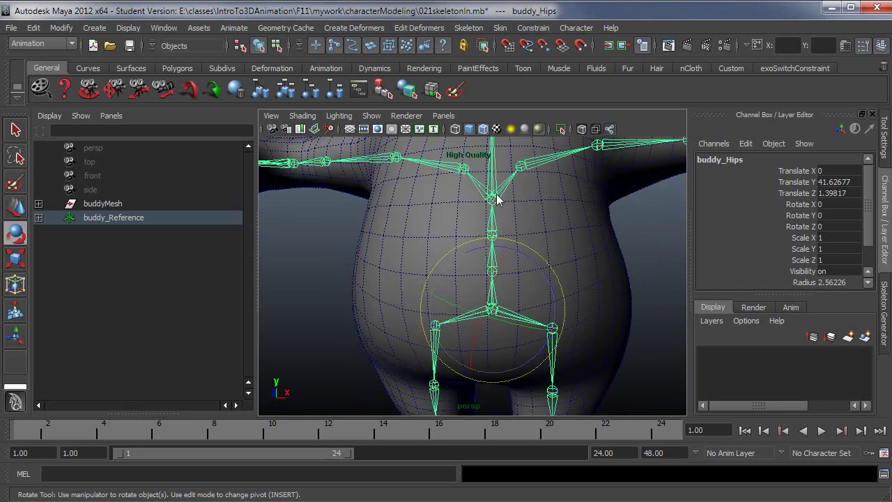
left_click(497, 195)
middle_click_drag(497, 196, 527, 279, "alt")
Reselect the skeleton at buddy_Hips and switch the status line to Component mode
mouse_move(528, 279)
right_mouse_down("alt")
mouse_move(561, 299)
mouse_move(480, 333)
mouse_move(494, 346)
mouse_move(556, 357)
right_mouse_up("alt")
left_click(556, 358)
left_click(479, 316)
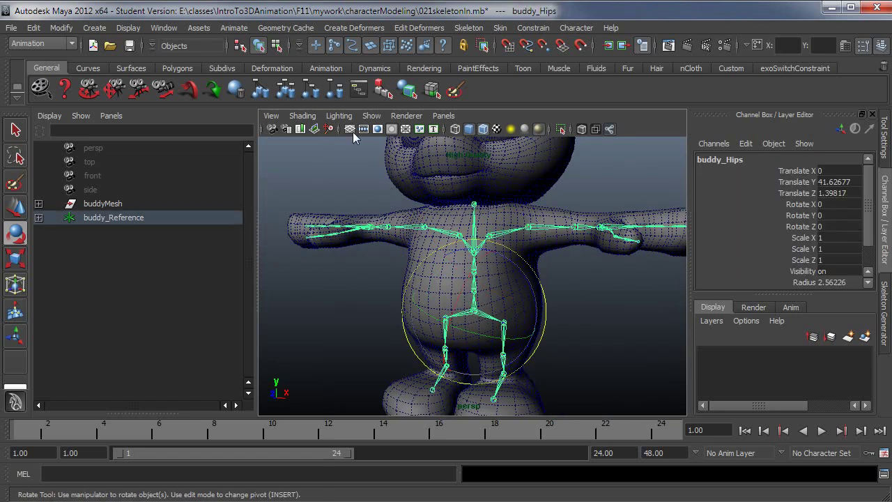
left_click(278, 46)
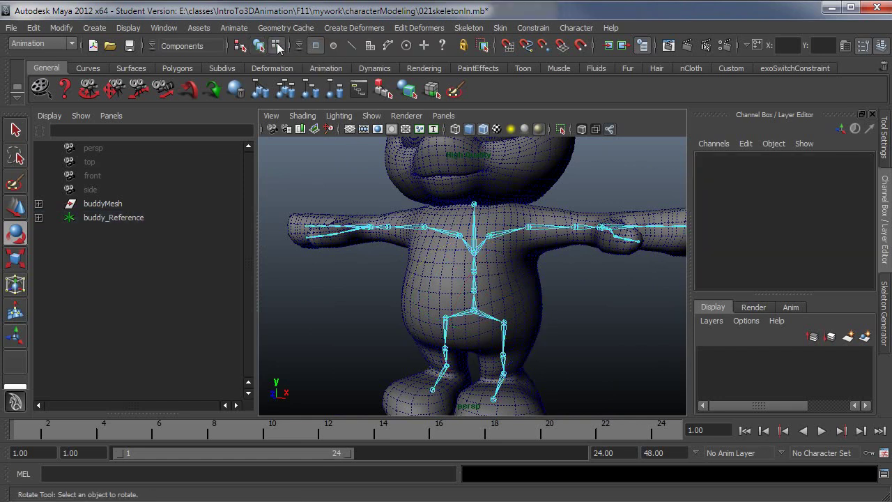
Turn on the local rotation axes mask and switch the viewport to wireframe
left_click(444, 46)
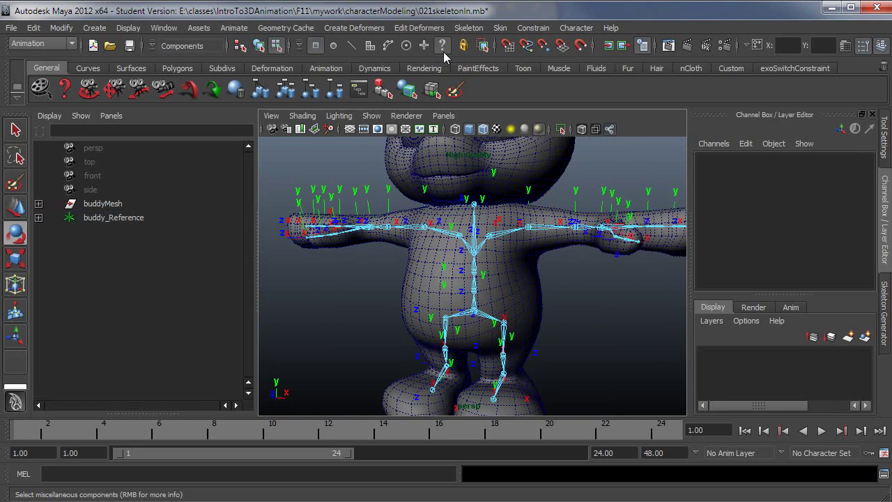
left_click_drag(490, 342, 484, 342, "alt")
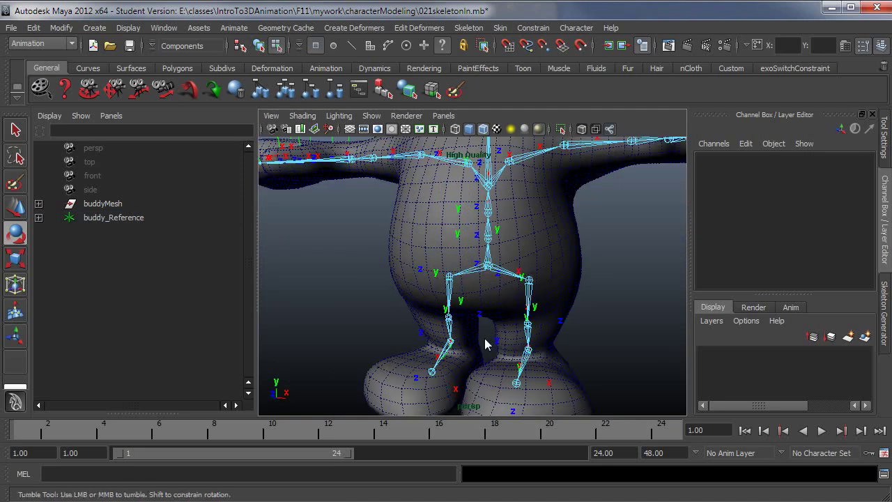
mouse_move(484, 342)
right_mouse_down("alt")
mouse_move(563, 338)
mouse_move(440, 342)
right_mouse_up("alt")
scroll(440, 342, "up", 2)
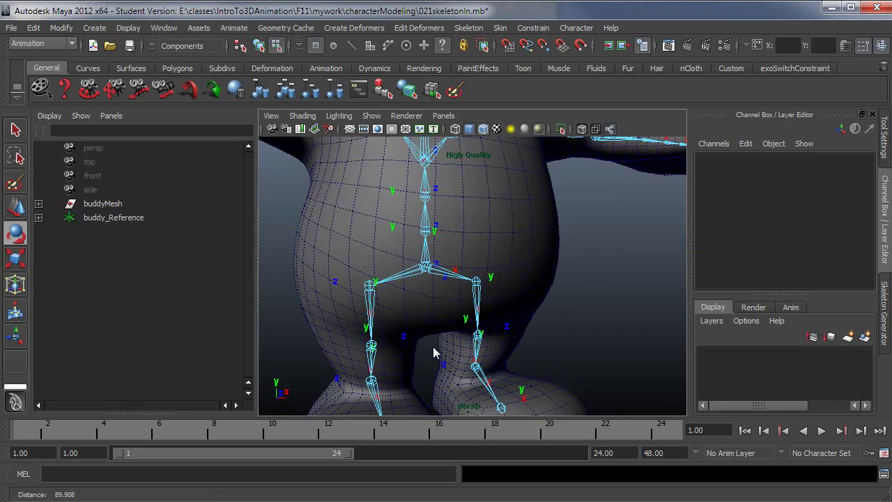
scroll(433, 347, "up", 2)
key("4")
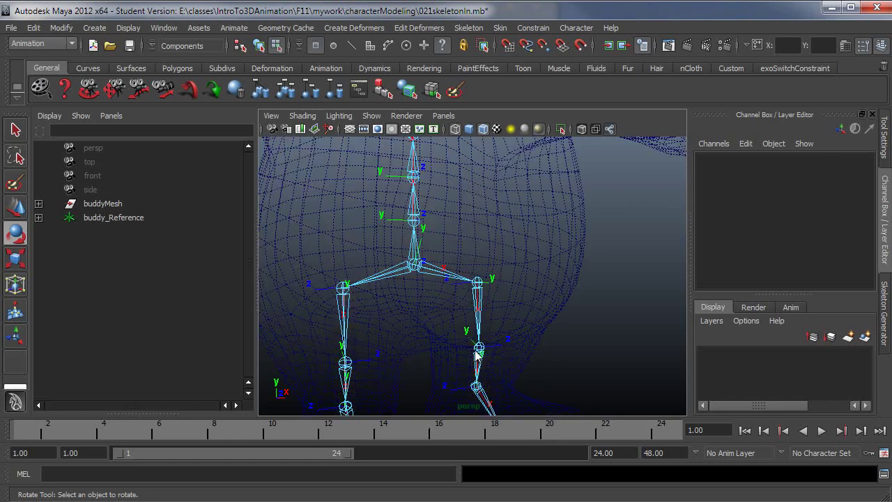
Orbit the wireframe view to inspect the leg and arm joint axes
mouse_move(427, 341)
left_mouse_down("alt")
mouse_move(484, 330)
mouse_move(455, 316)
left_mouse_up("alt")
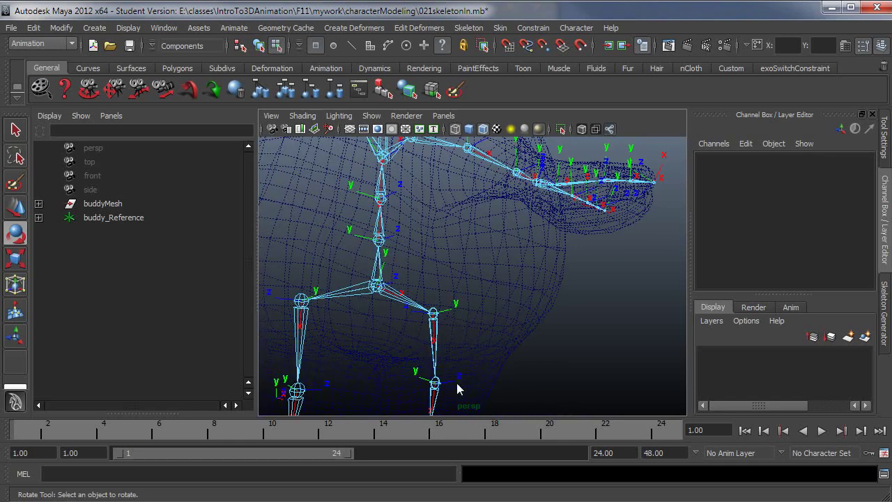
mouse_move(458, 391)
middle_mouse_down("alt")
mouse_move(489, 301)
mouse_move(420, 361)
mouse_move(535, 258)
middle_mouse_up("alt")
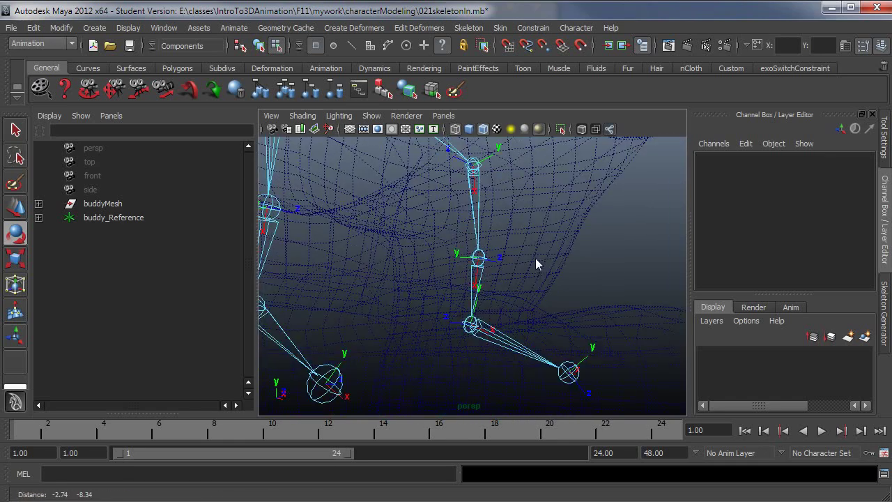
mouse_move(536, 258)
left_mouse_down("alt")
mouse_move(506, 290)
mouse_move(584, 299)
mouse_move(486, 287)
mouse_move(454, 299)
left_mouse_up("alt")
mouse_move(453, 299)
middle_mouse_down("alt")
mouse_move(537, 291)
mouse_move(524, 313)
middle_mouse_up("alt")
mouse_move(524, 226)
left_mouse_down("alt")
mouse_move(546, 227)
mouse_move(454, 209)
left_mouse_up("alt")
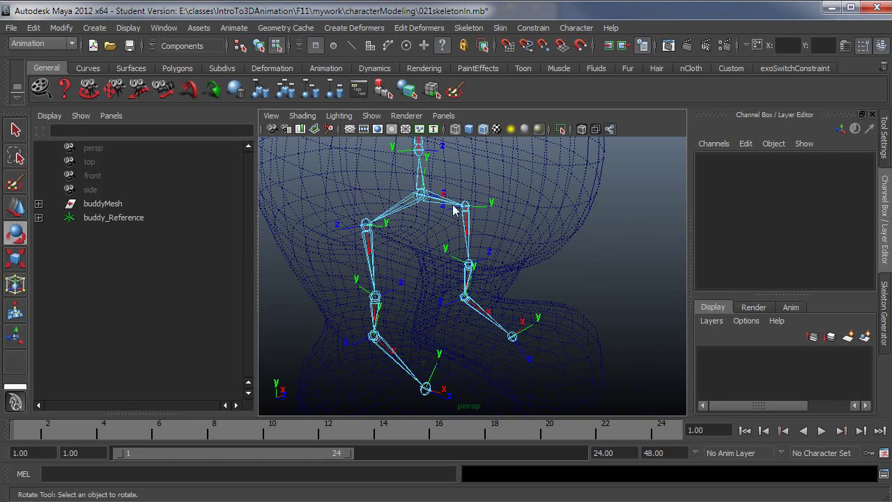
mouse_move(557, 225)
left_mouse_down("alt")
mouse_move(532, 225)
mouse_move(496, 286)
left_mouse_up("alt")
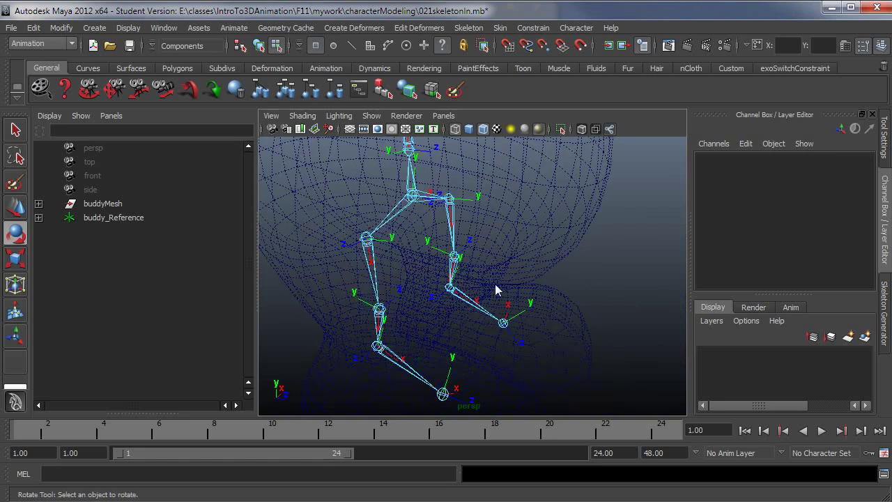
left_click_drag(458, 263, 456, 354, "alt")
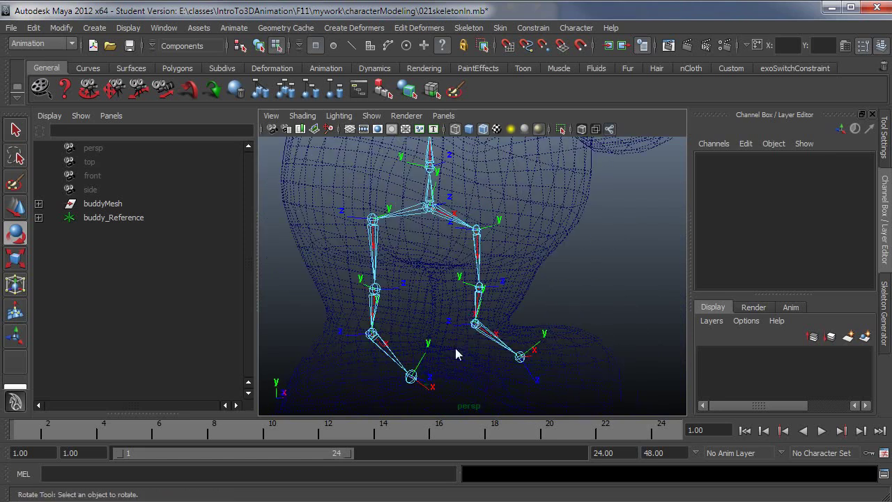
mouse_move(489, 322)
left_mouse_down("alt")
mouse_move(510, 356)
mouse_move(480, 359)
left_mouse_up("alt")
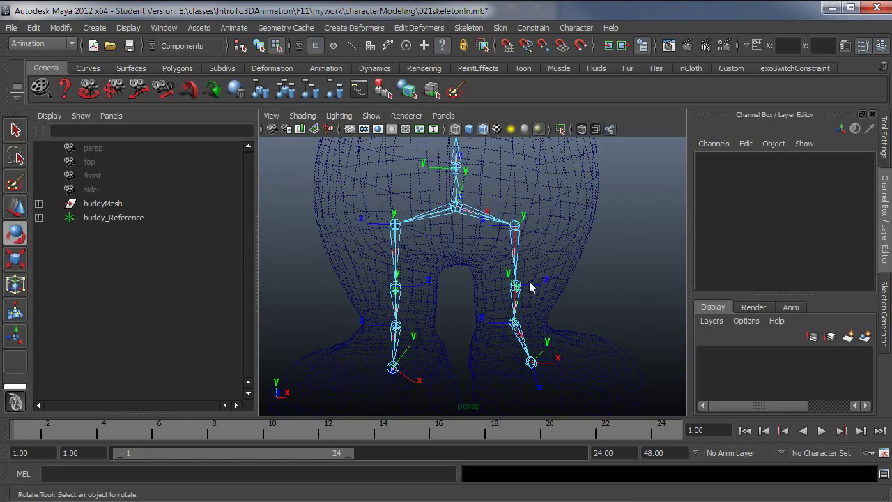
mouse_move(654, 305)
right_mouse_down("alt")
mouse_move(552, 322)
mouse_move(530, 345)
right_mouse_up("alt")
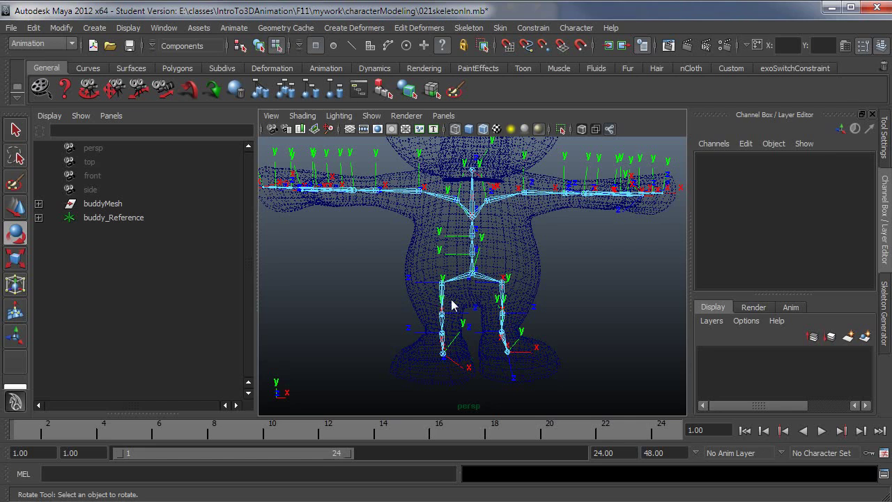
Orient the skeleton from buddy_Hips with secondary axis world orientation set to Z
left_click(494, 295)
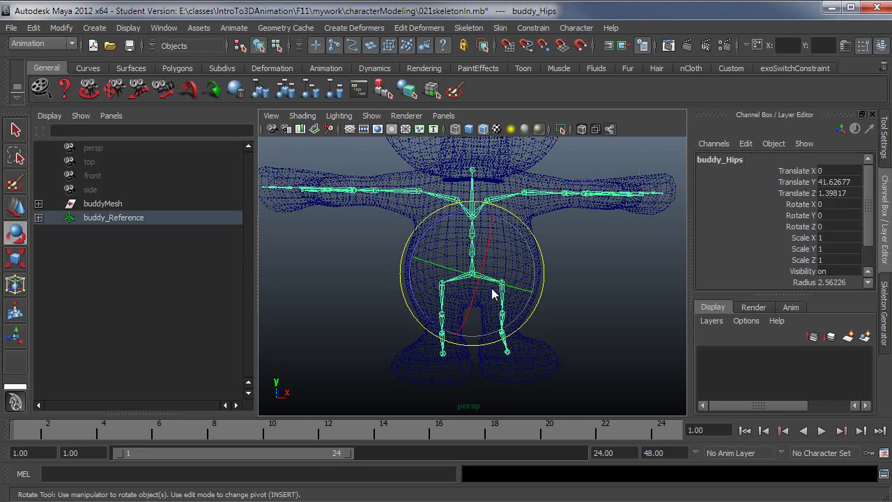
left_click(468, 28)
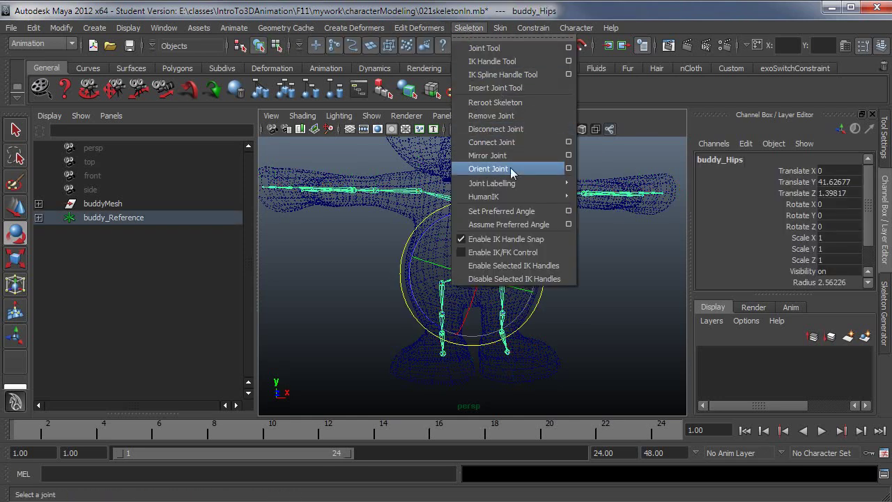
left_click(568, 168)
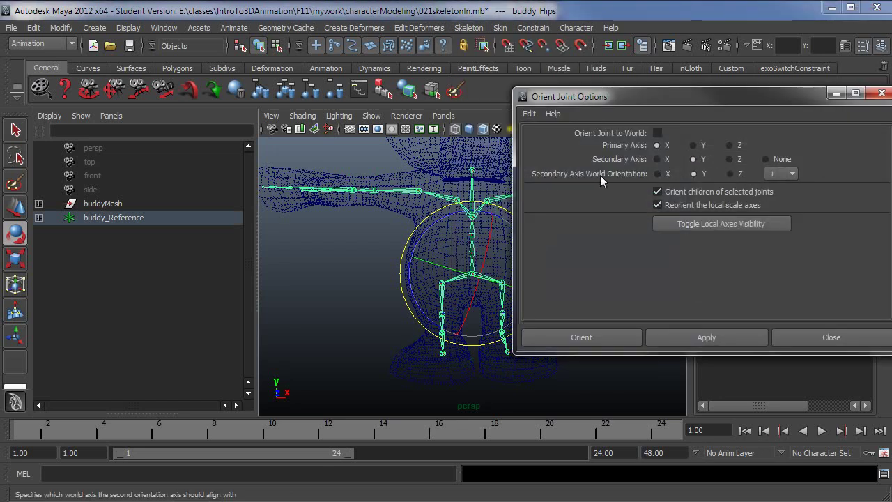
left_click(736, 178)
left_click_drag(683, 98, 701, 85)
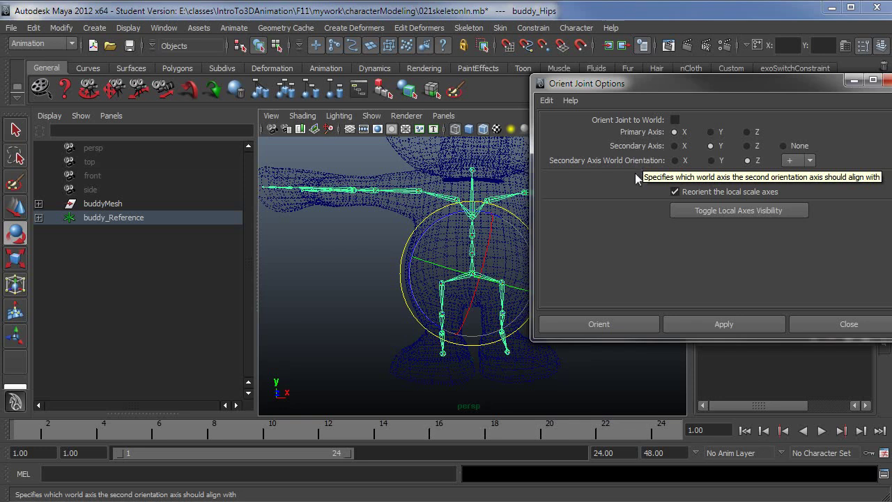
mouse_move(468, 411)
left_mouse_down("alt")
mouse_move(497, 393)
mouse_move(509, 401)
mouse_move(506, 355)
left_mouse_up("alt")
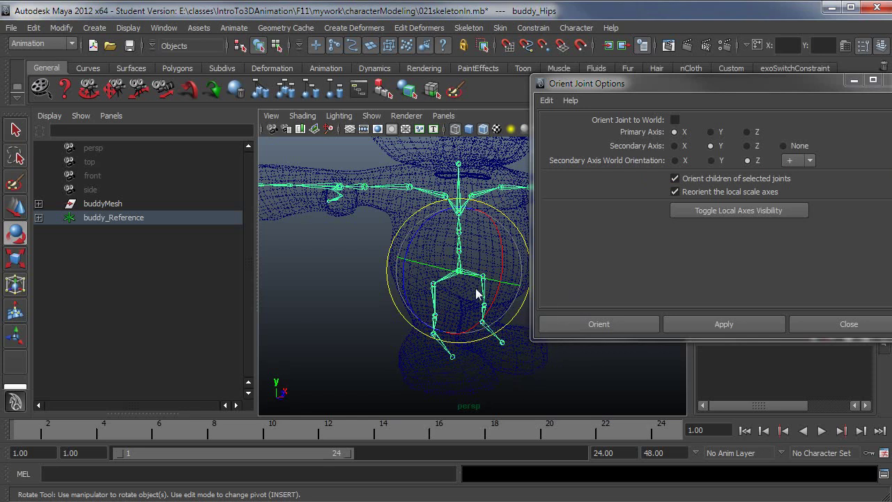
left_click(599, 324)
Switch to Component mode and orbit around the hips and spine to check joint axes
right_click_drag(539, 335, 578, 331, "alt")
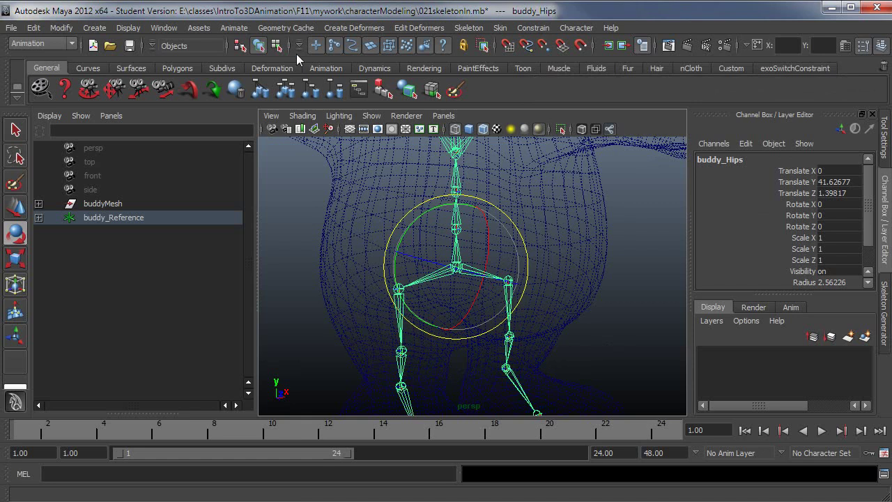
left_click(277, 46)
right_click_drag(482, 305, 573, 351, "alt")
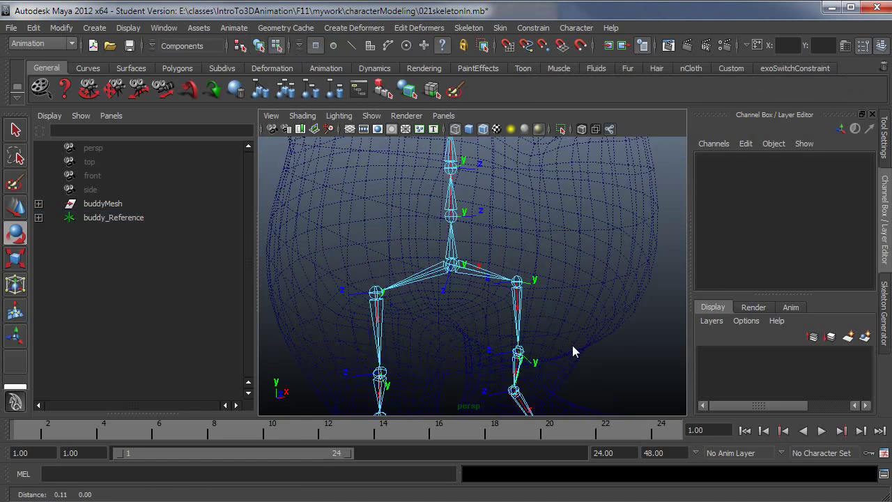
mouse_move(573, 351)
left_mouse_down("alt")
mouse_move(539, 264)
mouse_move(509, 260)
left_mouse_up("alt")
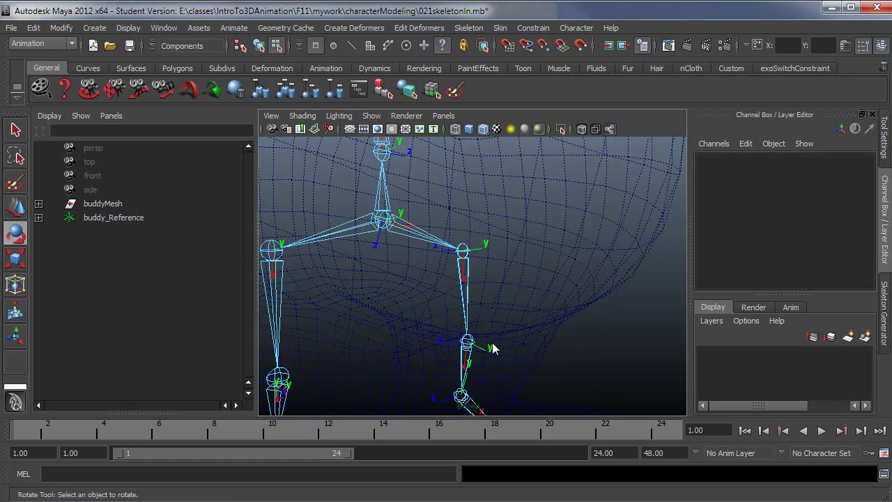
left_click_drag(471, 356, 508, 343, "alt")
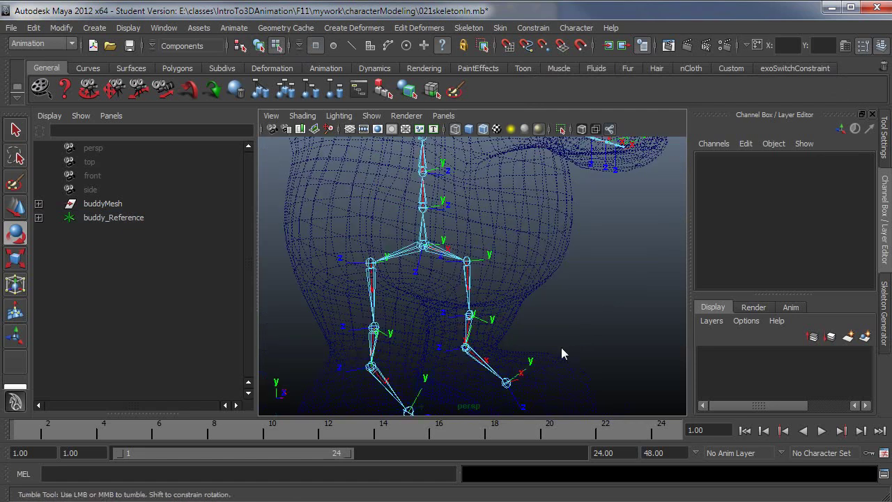
mouse_move(561, 347)
left_mouse_down("alt")
mouse_move(537, 361)
mouse_move(577, 311)
left_mouse_up("alt")
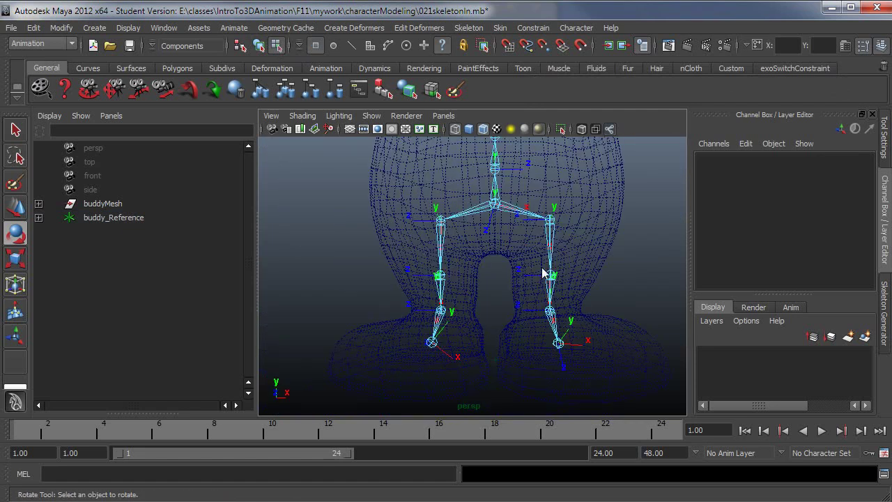
middle_click_drag(536, 215, 578, 301, "alt")
left_click_drag(565, 244, 567, 259, "alt")
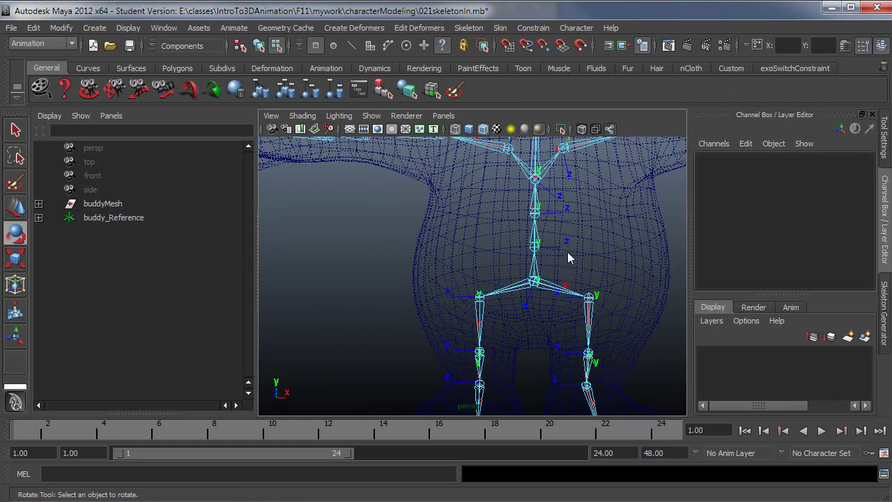
scroll(605, 256, "down", 3)
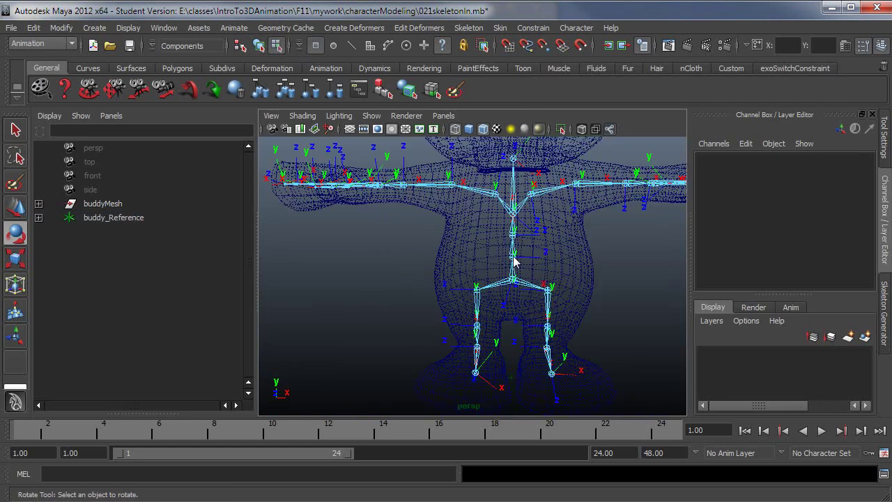
mouse_move(581, 267)
left_mouse_down("alt")
mouse_move(622, 299)
mouse_move(538, 280)
left_mouse_up("alt")
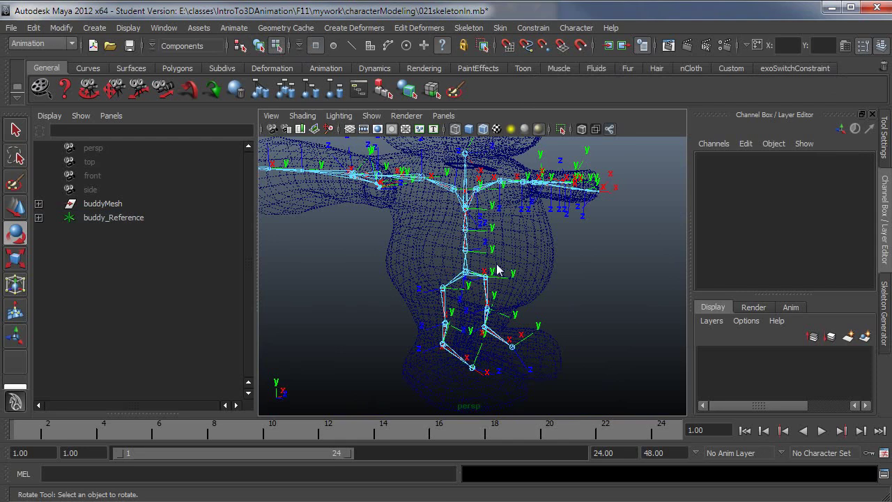
left_click_drag(514, 222, 550, 276, "alt")
mouse_move(614, 274)
left_mouse_down("alt")
mouse_move(560, 280)
mouse_move(538, 255)
mouse_move(544, 258)
mouse_move(526, 261)
mouse_move(538, 255)
mouse_move(574, 312)
left_mouse_up("alt")
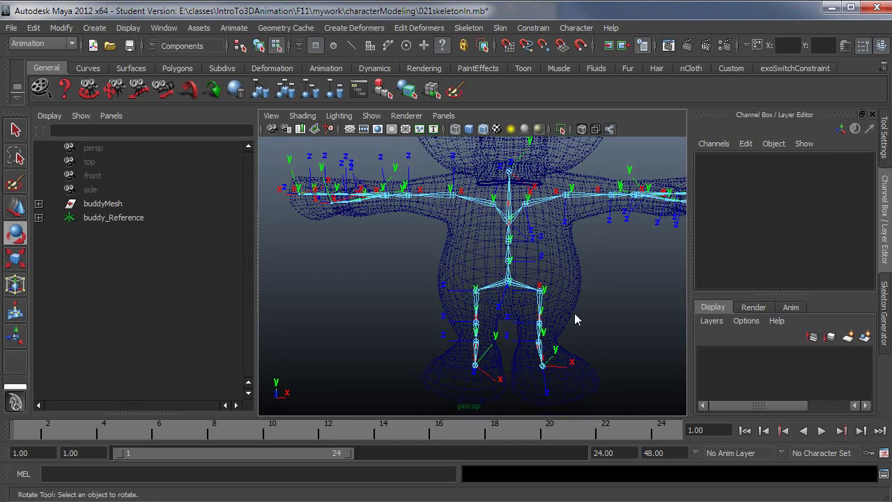
Orbit around the legs and select the buddy_LeftToeBase joint
mouse_move(574, 313)
right_mouse_down("alt")
mouse_move(524, 292)
mouse_move(642, 196)
right_mouse_up("alt")
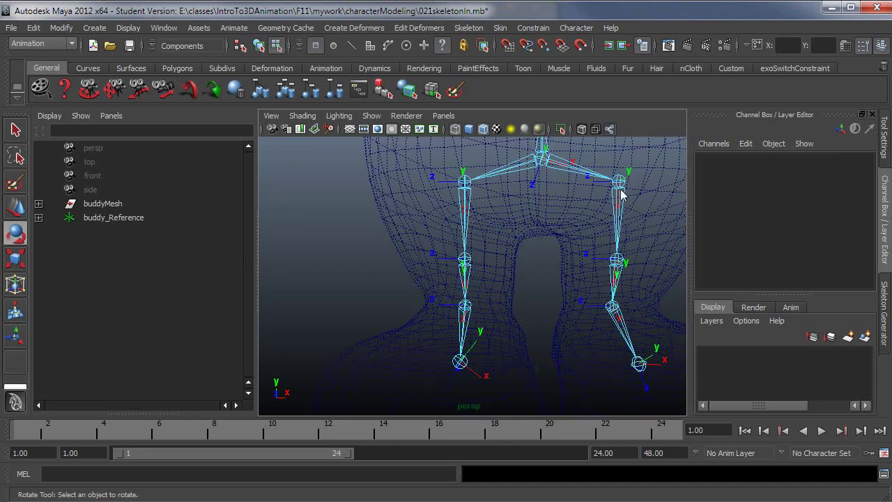
mouse_move(607, 295)
left_mouse_down("alt")
mouse_move(672, 303)
mouse_move(634, 306)
left_mouse_up("alt")
middle_click_drag(634, 306, 581, 309, "alt")
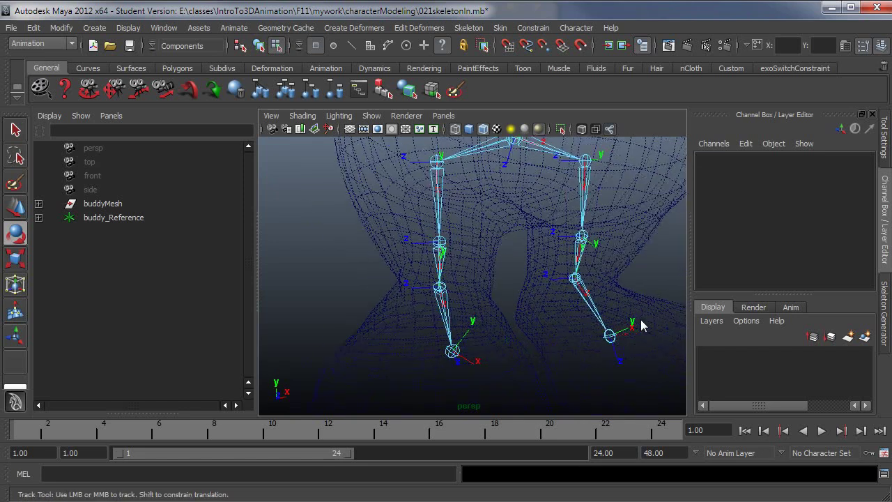
right_click_drag(560, 310, 541, 303, "alt")
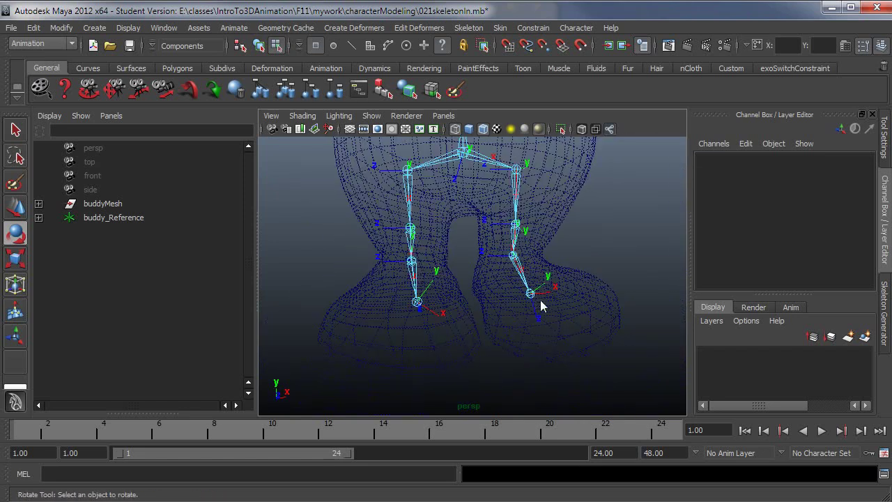
left_click_drag(537, 301, 487, 164, "alt")
right_click_drag(583, 299, 558, 291, "alt")
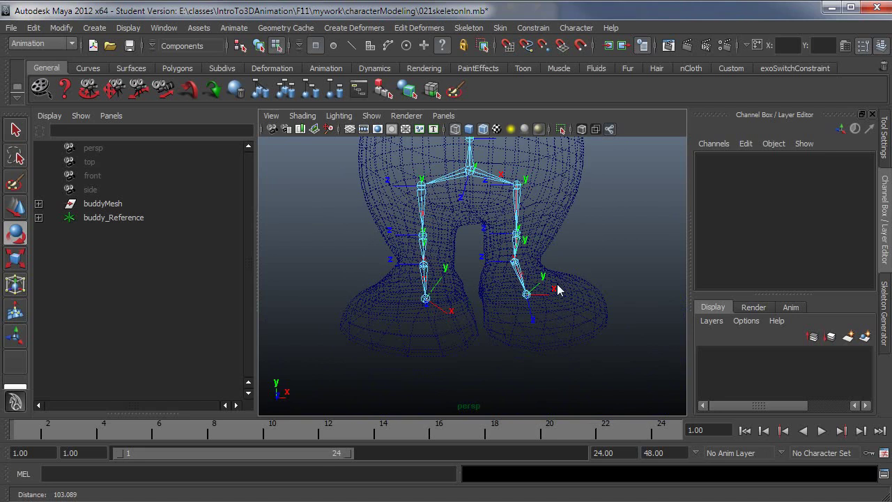
left_click_drag(558, 291, 615, 278, "alt")
mouse_move(592, 197)
right_mouse_down("alt")
mouse_move(577, 232)
mouse_move(579, 302)
right_mouse_up("alt")
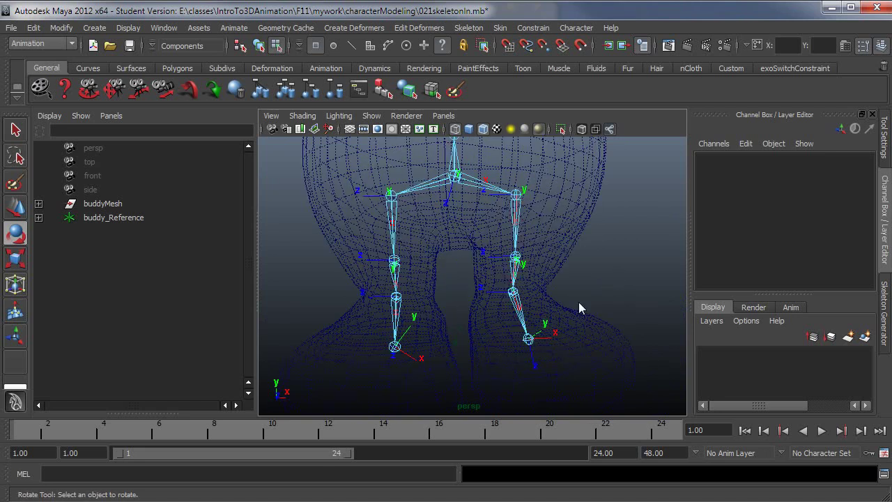
middle_click_drag(579, 302, 549, 315, "alt")
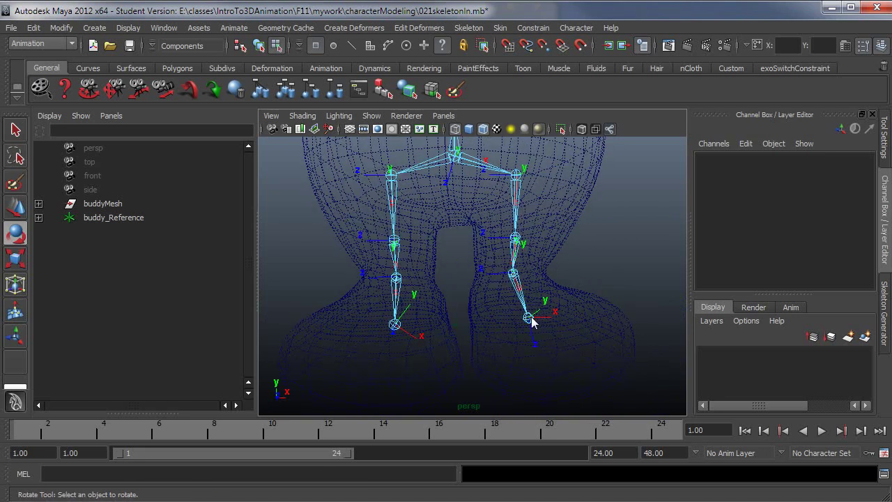
left_click(528, 318)
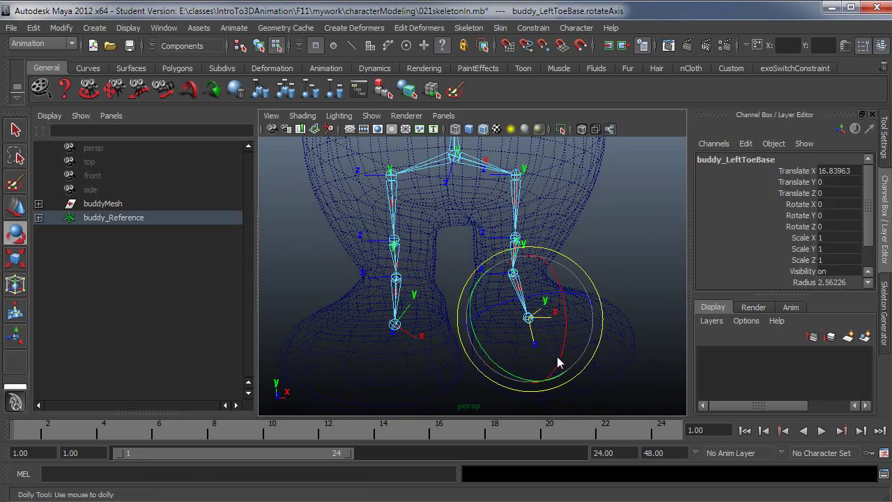
Enable the local rotation axes mask and rotate the left toe joint's axis
right_click_drag(557, 356, 572, 349, "alt")
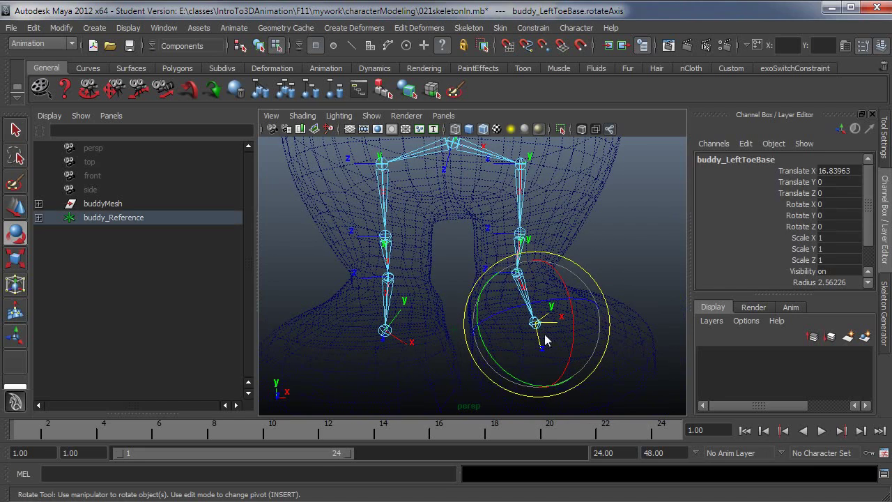
right_click(442, 50)
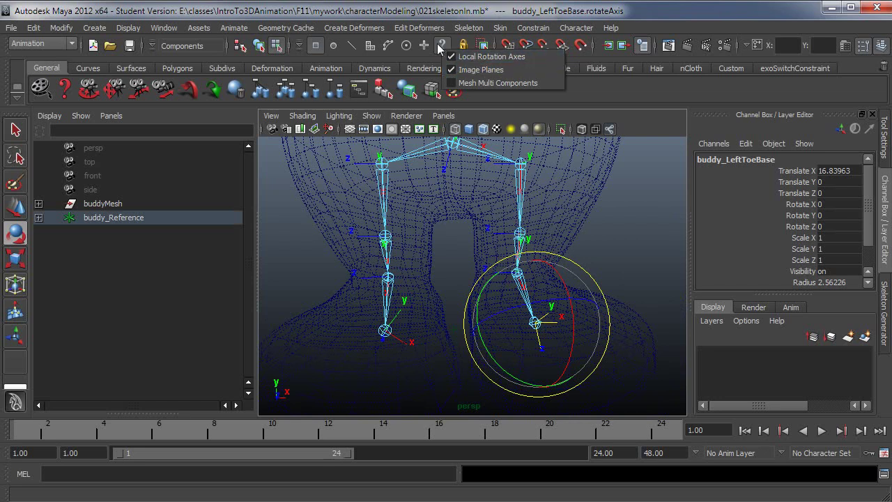
mouse_move(576, 249)
left_mouse_down("alt")
mouse_move(459, 330)
mouse_move(566, 353)
mouse_move(558, 333)
left_mouse_up("alt")
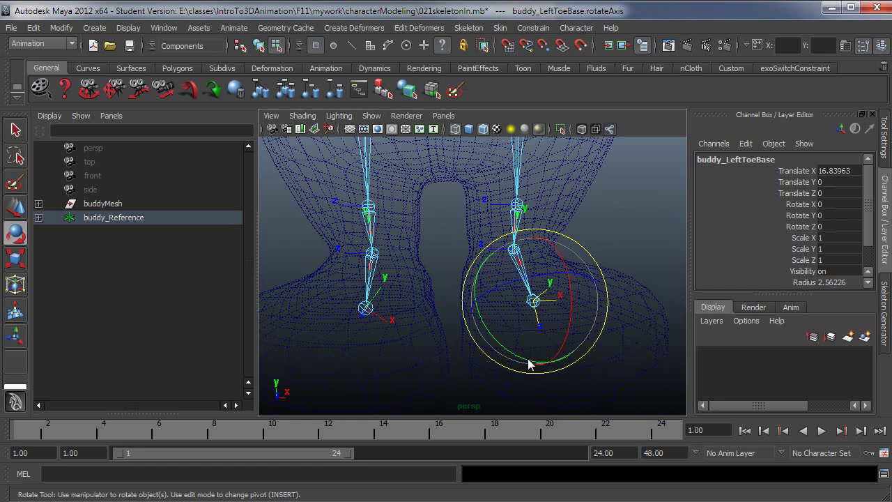
mouse_move(567, 330)
left_mouse_down()
mouse_move(545, 314)
mouse_move(455, 304)
left_mouse_up()
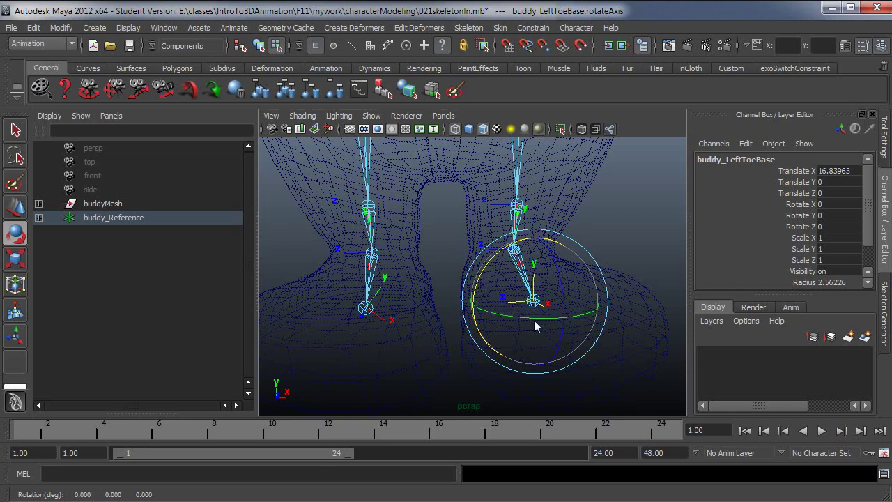
mouse_move(534, 320)
left_mouse_down("alt")
mouse_move(555, 360)
mouse_move(562, 346)
left_mouse_up("alt")
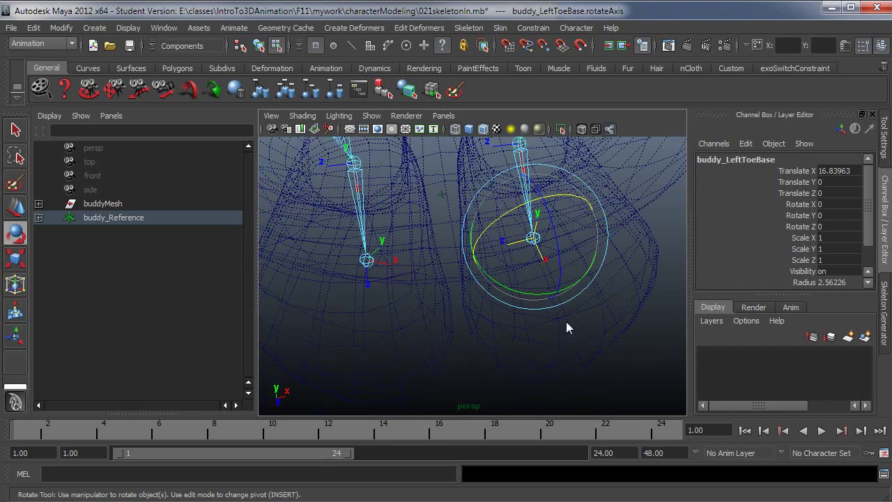
Select buddy_RightToeBase and rotate its local axis to match the leg joints
left_click(385, 280)
left_click(367, 261)
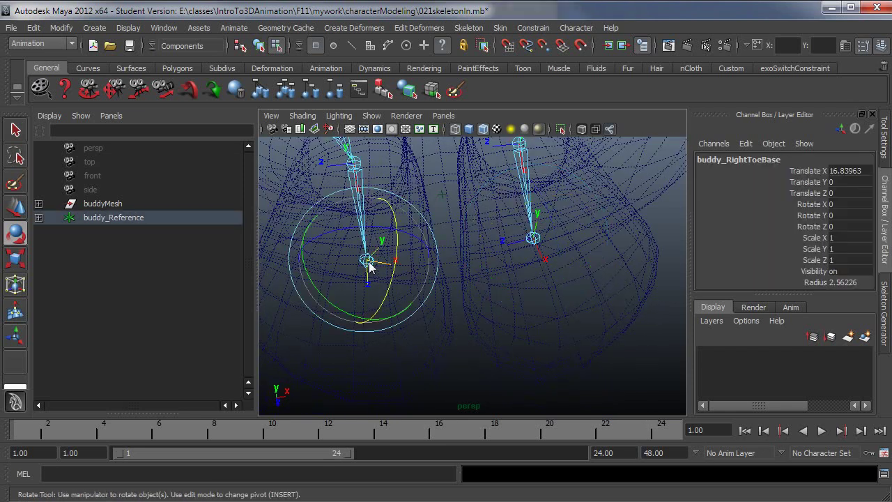
mouse_move(431, 296)
left_mouse_down("alt")
mouse_move(463, 289)
mouse_move(435, 283)
left_mouse_up("alt")
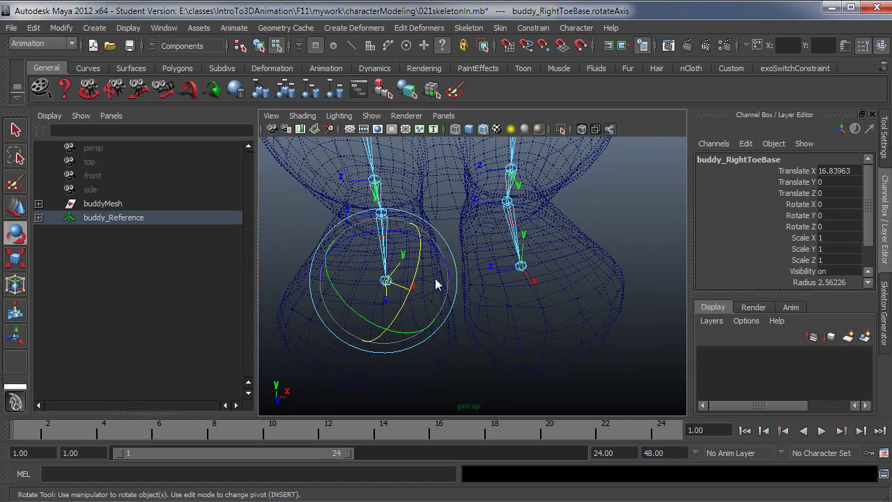
left_click_drag(398, 231, 361, 228)
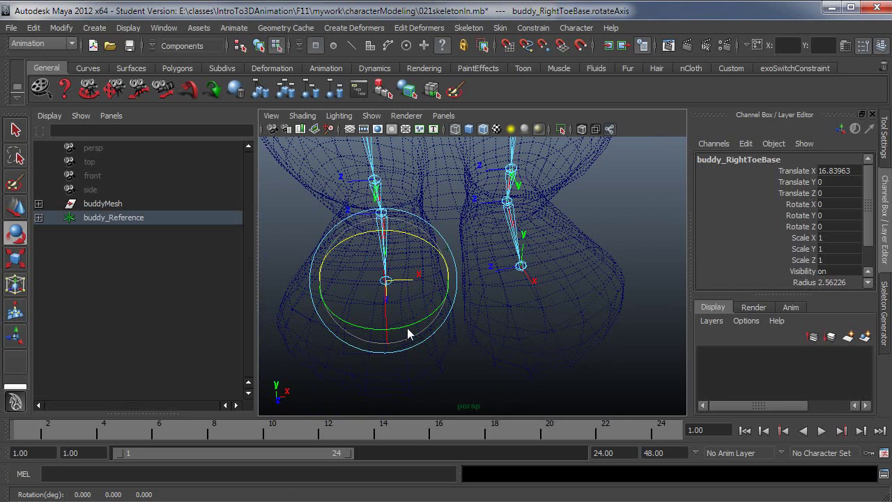
left_click_drag(407, 328, 370, 327)
middle_click_drag(575, 301, 592, 358, "alt")
right_click_drag(592, 358, 573, 326, "alt")
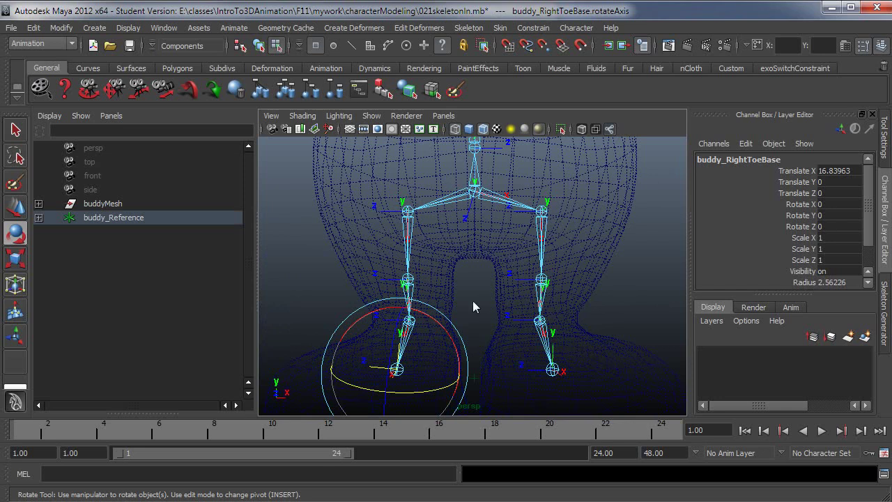
mouse_move(473, 301)
left_mouse_down("alt")
mouse_move(499, 327)
mouse_move(559, 336)
mouse_move(525, 337)
mouse_move(549, 354)
mouse_move(528, 340)
left_mouse_up("alt")
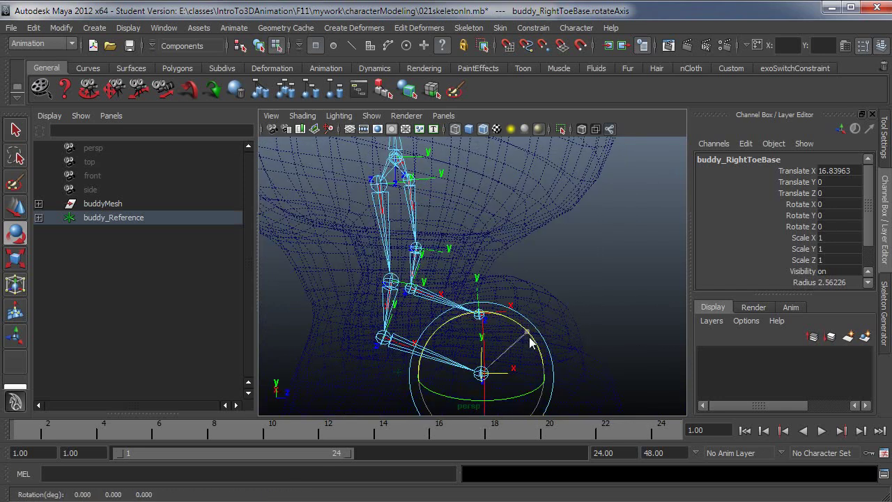
left_click(504, 301)
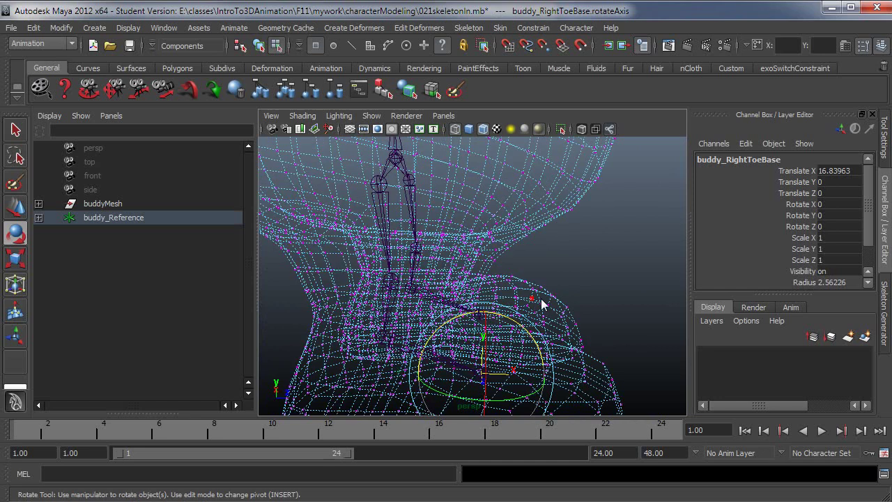
Test-rotate the left toe, undo it, and confirm the right toe's rotations read zero
left_click_drag(591, 311, 540, 321, "alt")
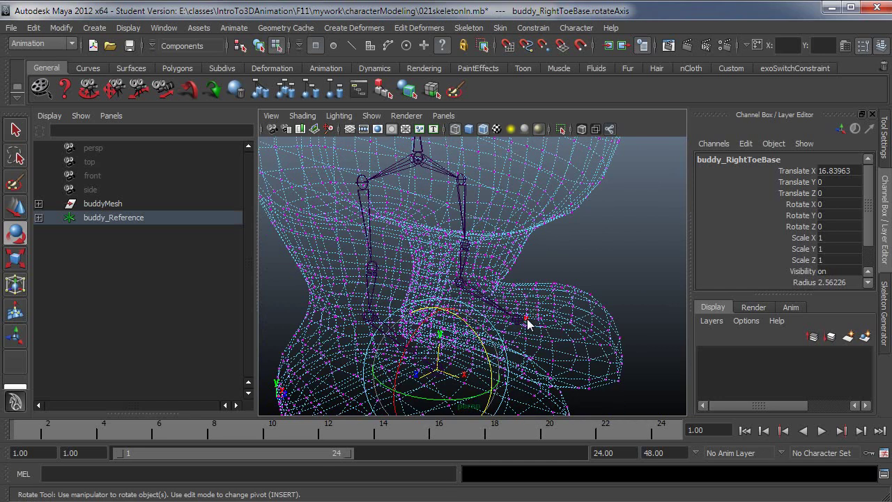
left_click(528, 320)
key("F8")
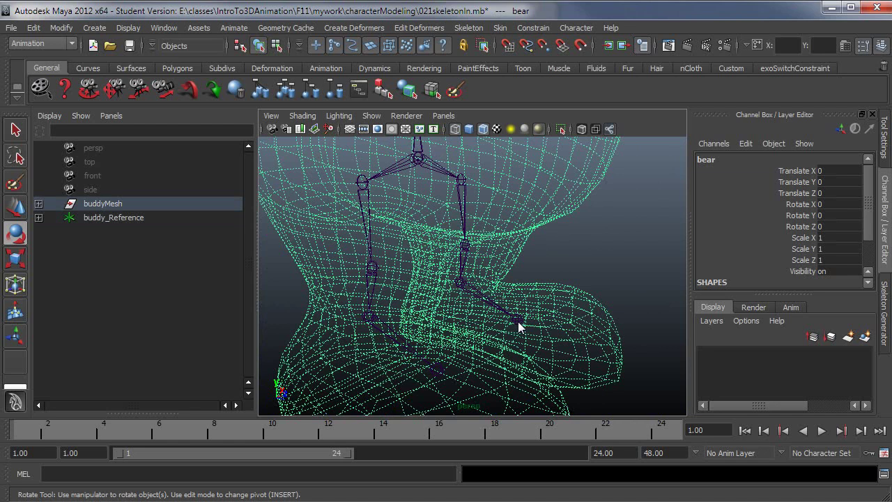
left_click(518, 322)
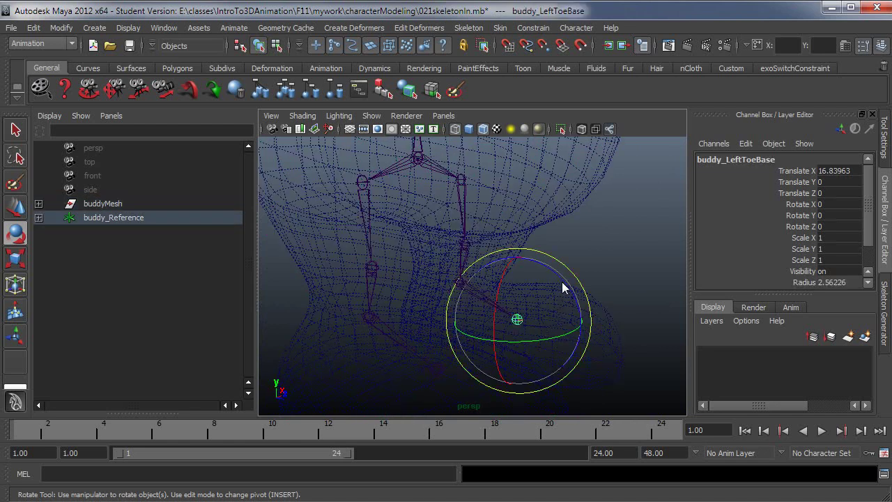
left_click_drag(561, 282, 564, 286)
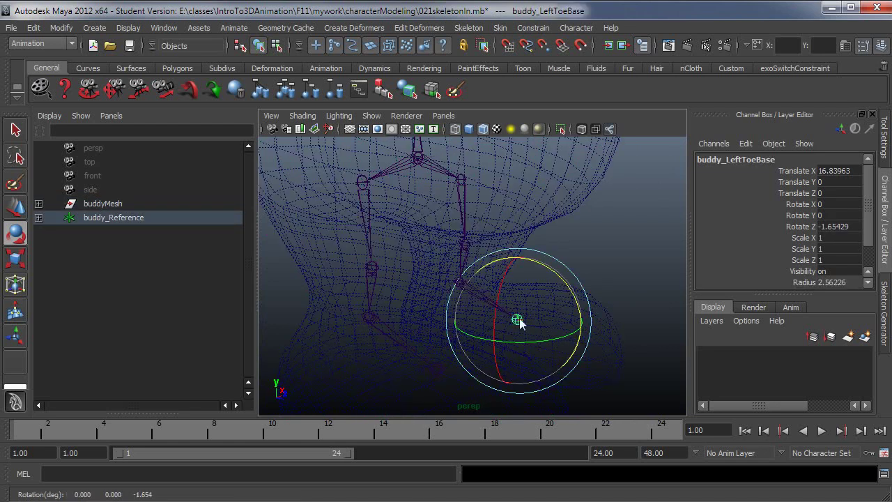
key("ctrl+z")
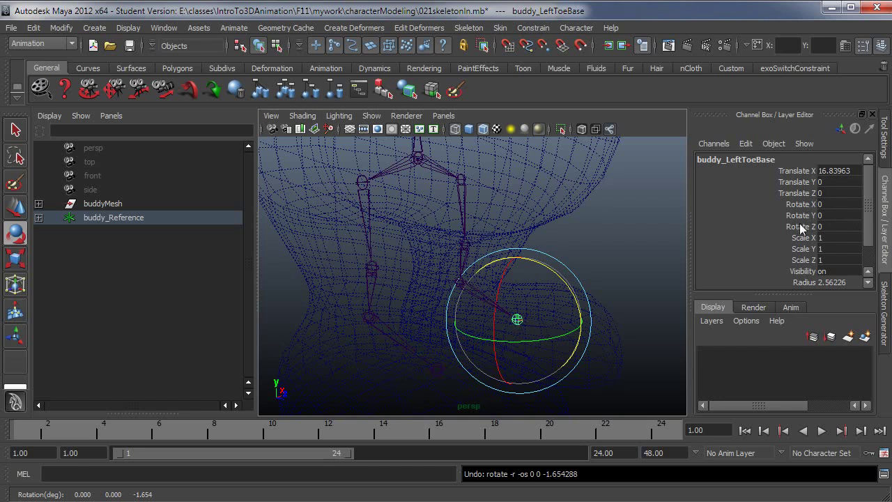
left_click(436, 370)
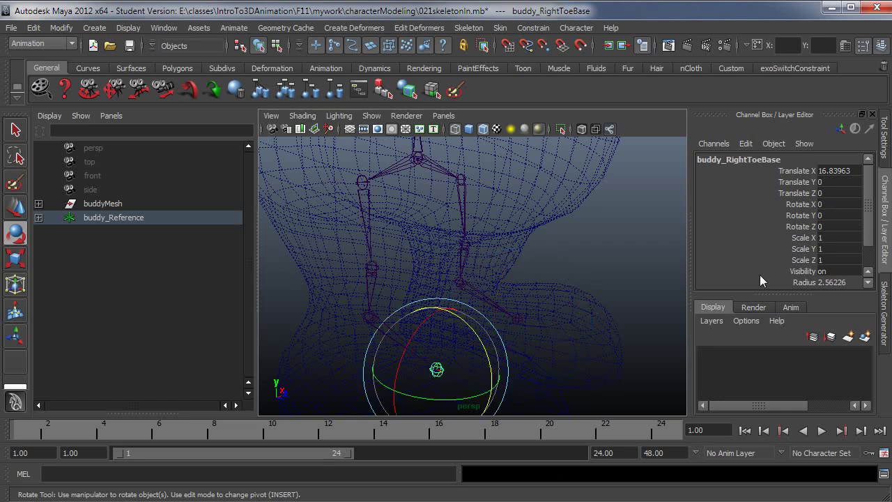
Select the buddy mesh and return to object selection mode
left_click(280, 47)
left_click(518, 321)
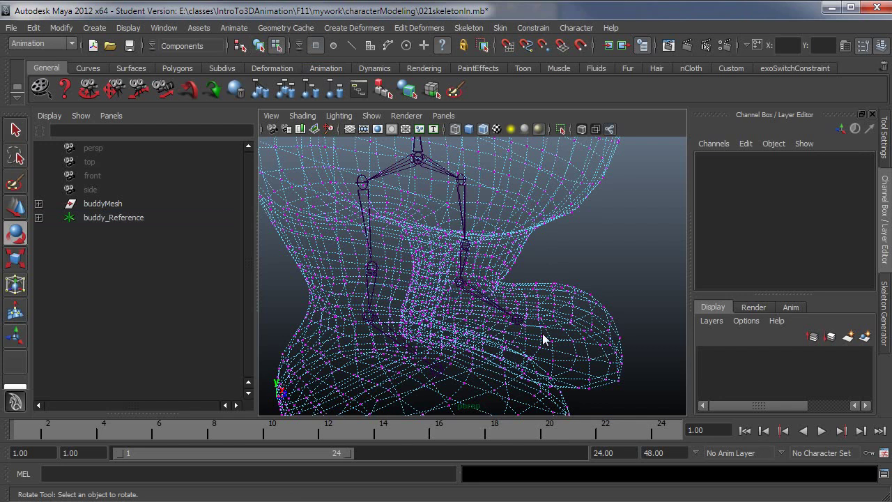
scroll(474, 313, "down", 3)
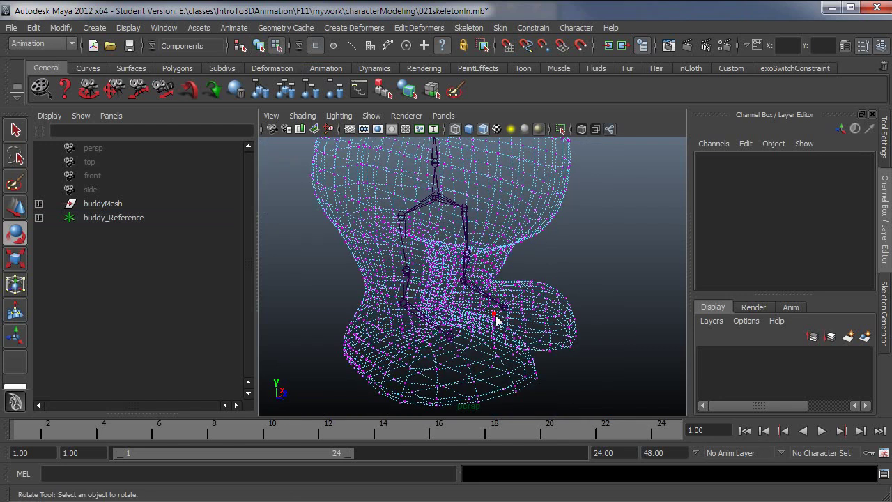
key("F8")
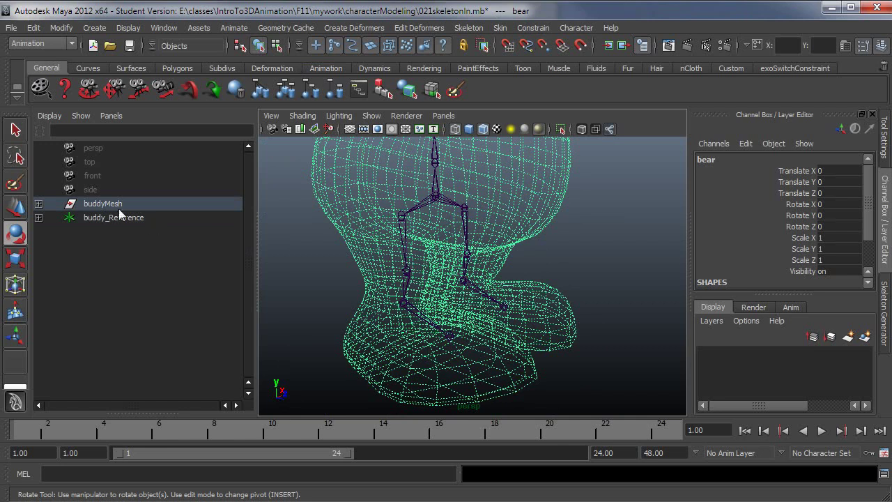
Put buddyMesh on a new layer named buddyMeshLayer with Reference display type
left_click(99, 204)
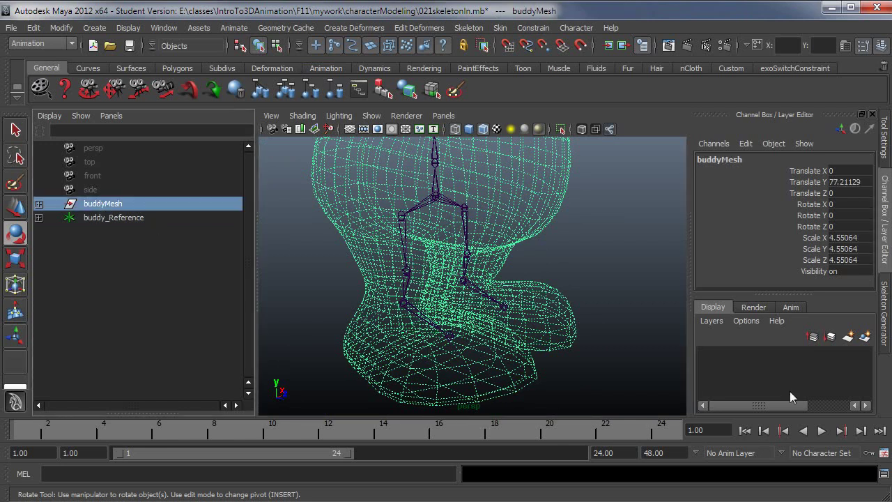
left_click(865, 336)
double_click(760, 356)
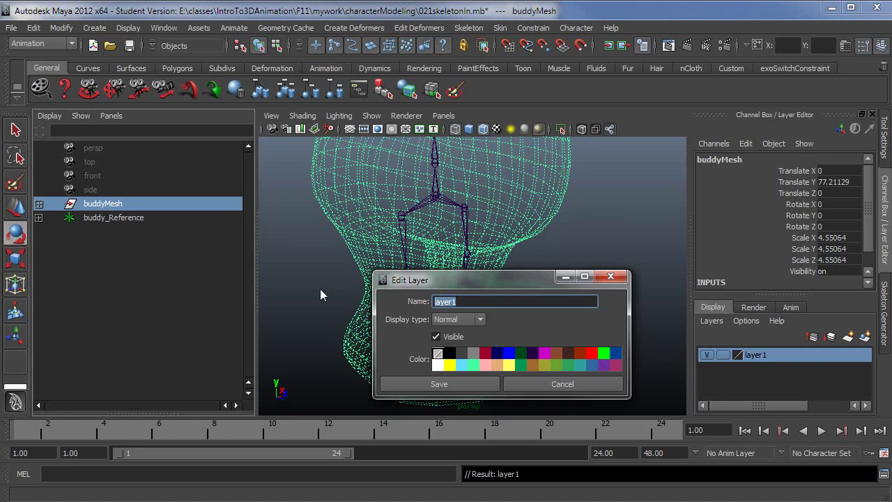
type("me")
key("ctrl+a")
type("buddyM")
left_click(455, 320)
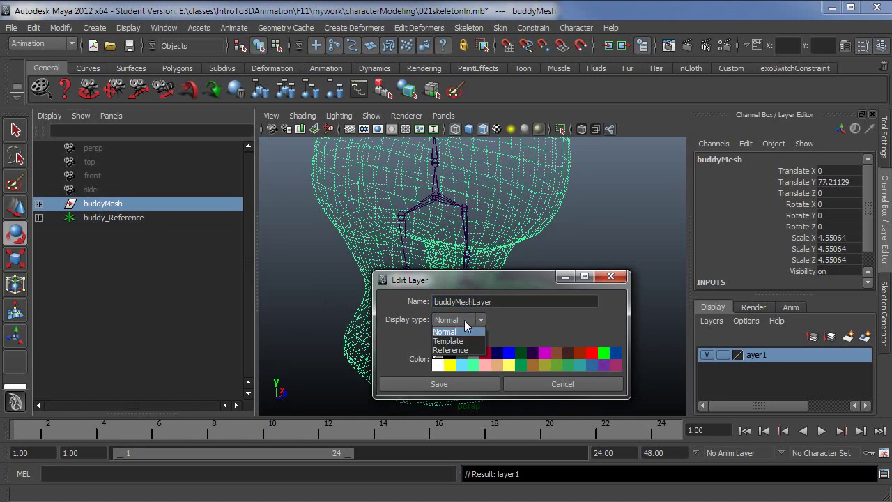
left_click(452, 350)
left_click(443, 384)
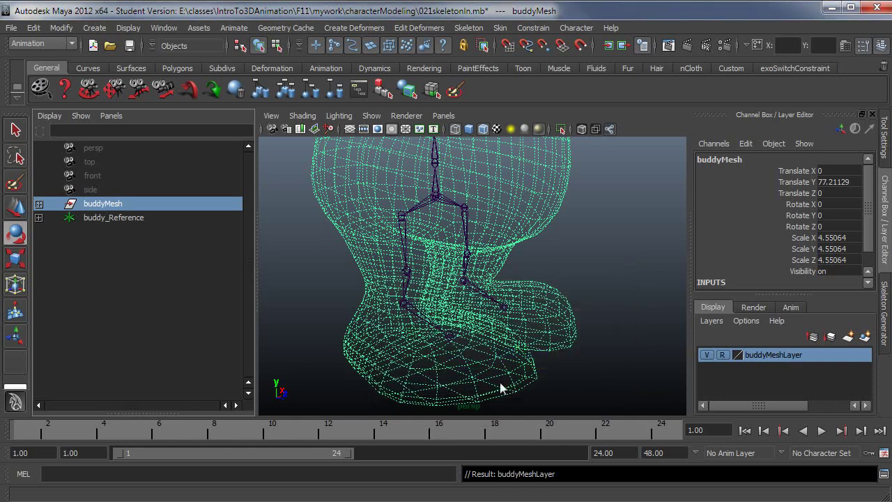
Select the buddy_Hips joint so the whole skeleton is picked
left_click(518, 312)
left_click(495, 301)
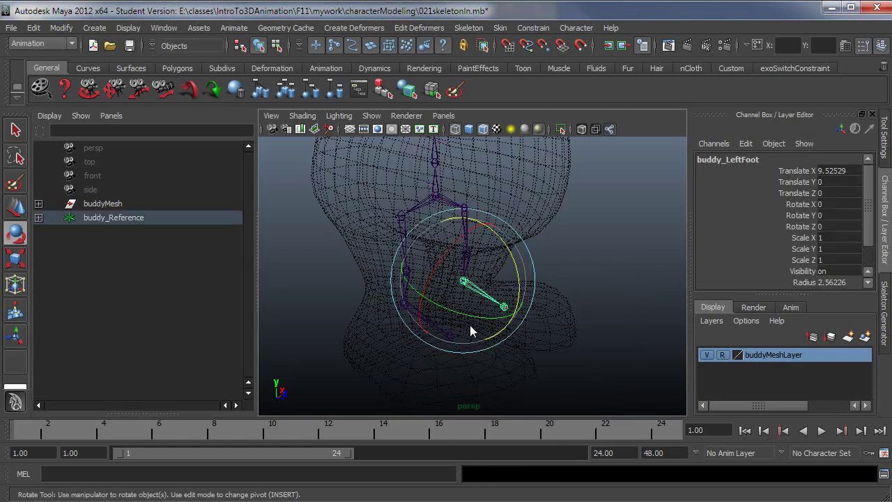
left_click(560, 319)
left_click(446, 200)
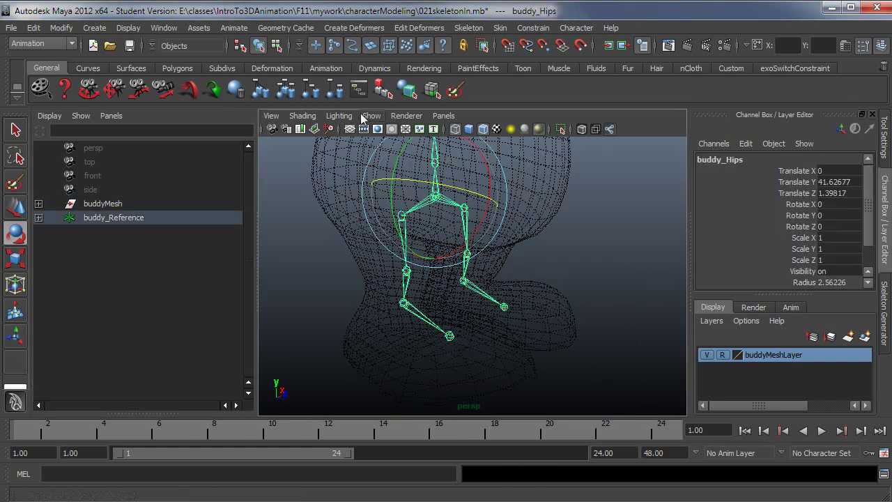
Show joint local rotation axes in component mode and rotate buddy_Hips' axis into alignment
left_click(277, 45)
right_click_drag(513, 339, 576, 351, "alt")
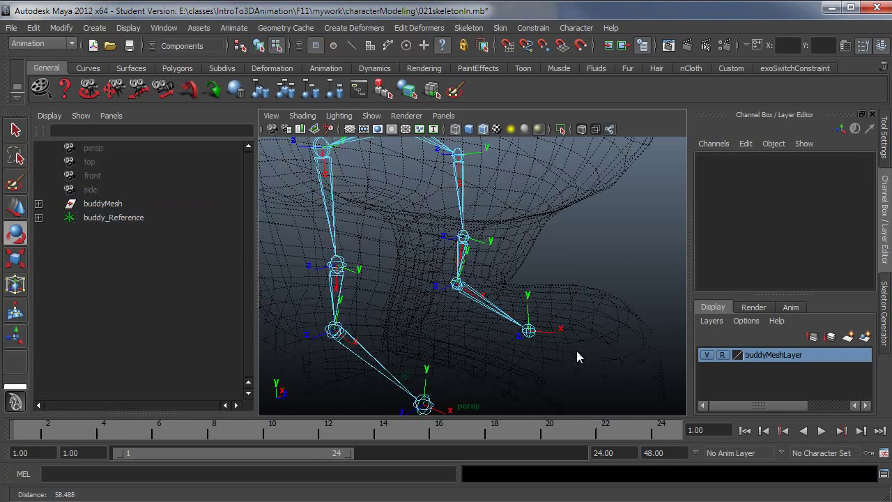
mouse_move(548, 340)
left_mouse_down("alt")
mouse_move(500, 369)
mouse_move(450, 233)
left_mouse_up("alt")
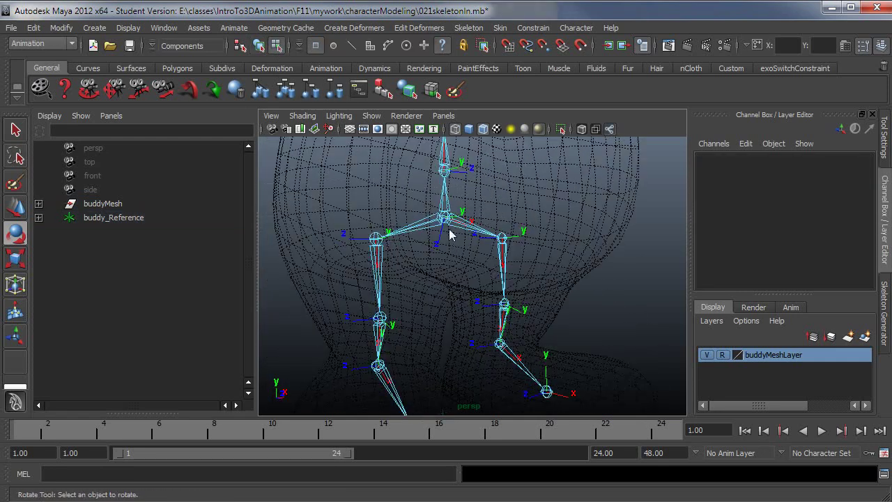
left_click(450, 232)
mouse_move(490, 265)
right_mouse_down("alt")
mouse_move(460, 281)
mouse_move(511, 262)
right_mouse_up("alt")
middle_click_drag(511, 262, 521, 302, "alt")
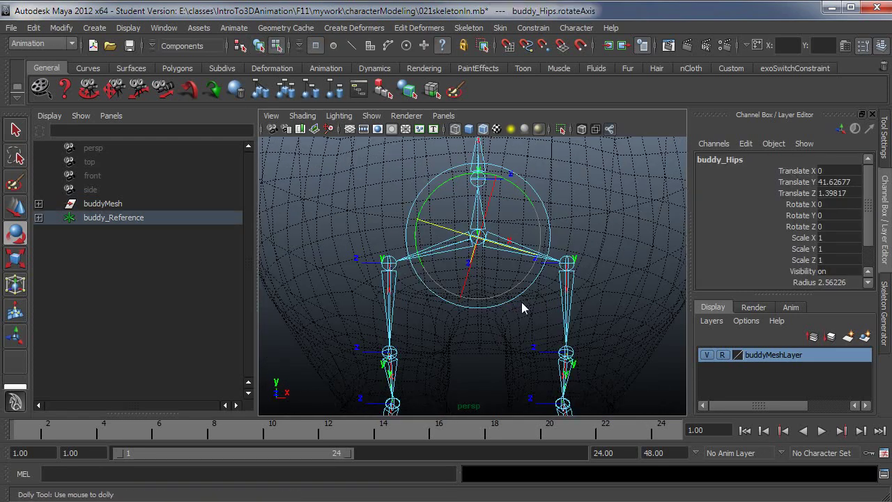
left_click_drag(521, 302, 513, 306, "alt")
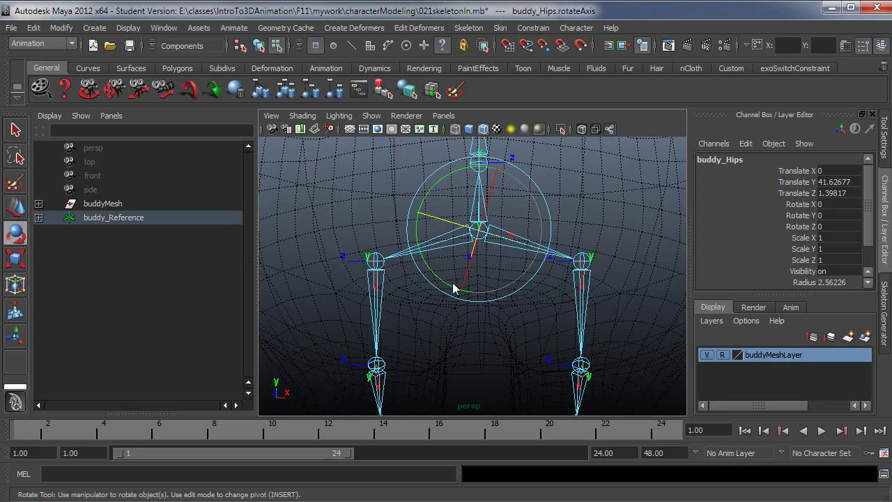
left_click_drag(450, 287, 516, 267)
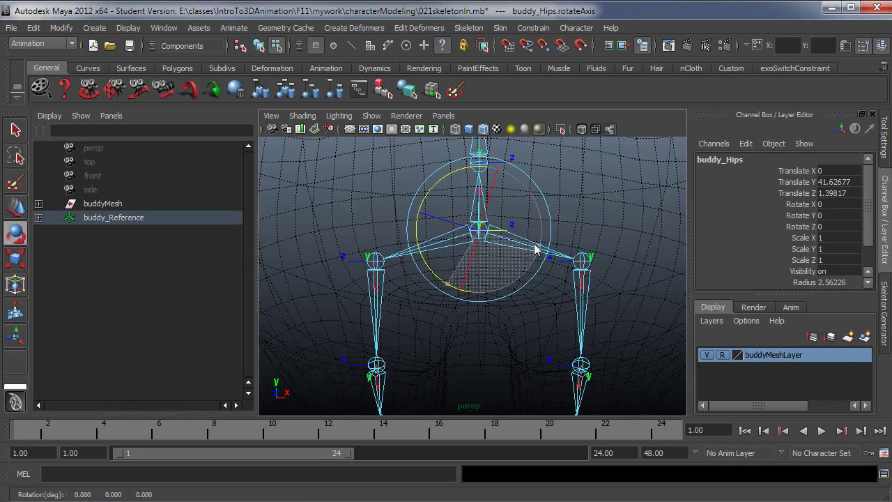
Rotate the buddy_Spine2 local rotation axis to match the hips
left_click_drag(473, 255, 476, 235, "alt")
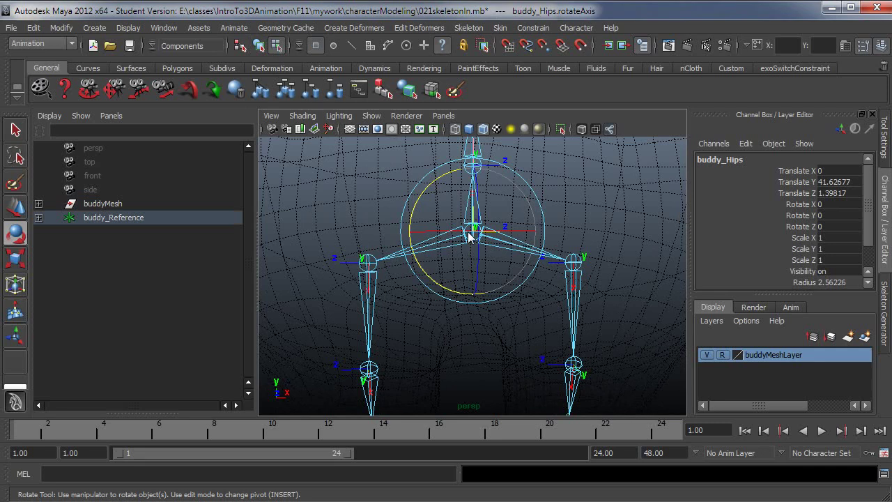
left_click_drag(541, 271, 500, 260, "alt")
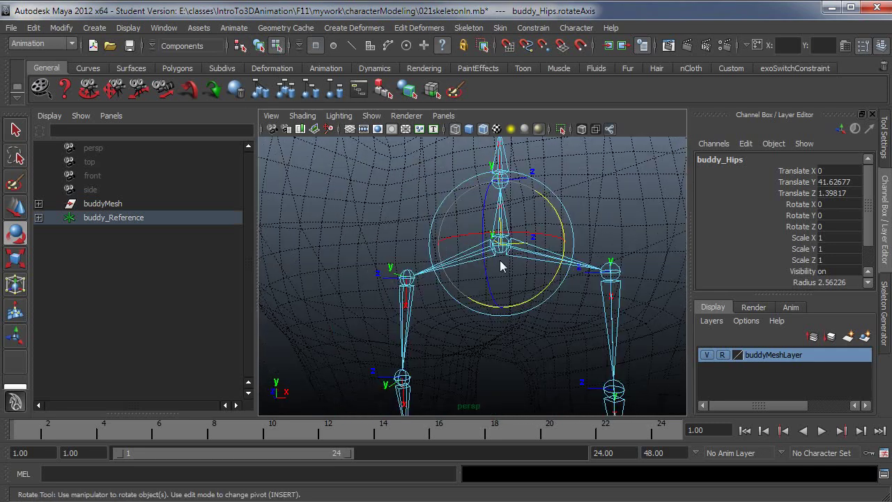
mouse_move(500, 260)
middle_mouse_down("alt")
mouse_move(595, 245)
mouse_move(564, 343)
middle_mouse_up("alt")
left_click(492, 265)
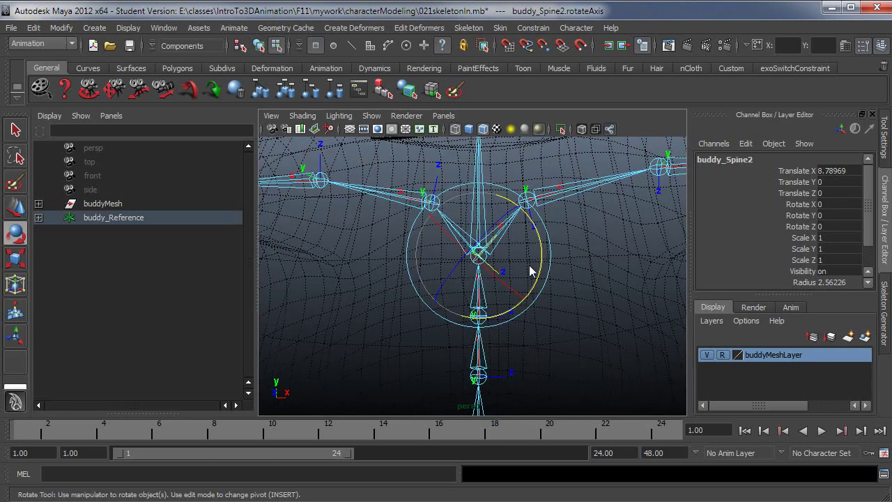
left_click_drag(544, 255, 524, 216)
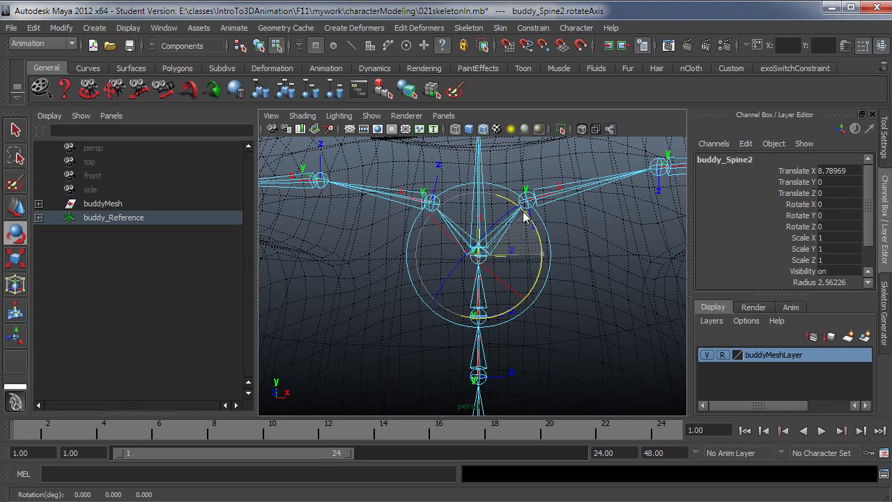
Align the buddy_Head local rotation axis, then pick buddy_LeftHand's axis
middle_click_drag(484, 163, 507, 205, "alt")
left_click(501, 181)
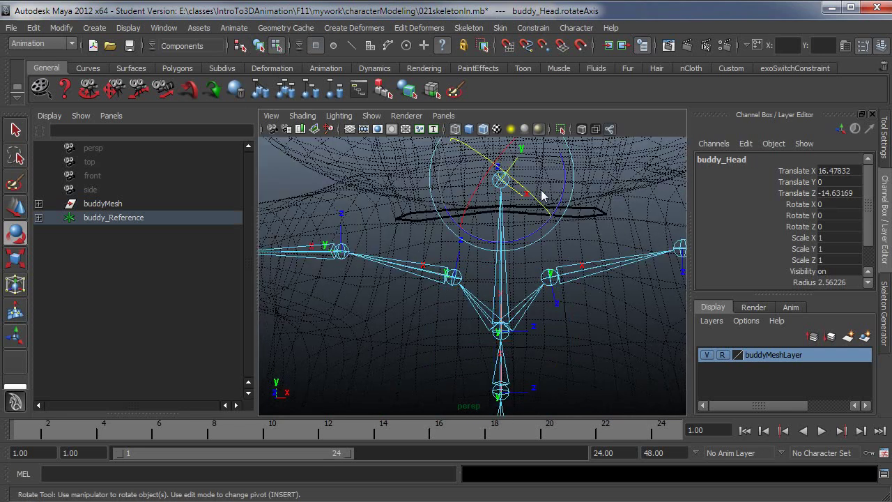
mouse_move(565, 200)
left_mouse_down()
mouse_move(541, 130)
mouse_move(566, 183)
mouse_move(558, 151)
mouse_move(514, 174)
mouse_move(583, 179)
mouse_move(537, 168)
mouse_move(549, 176)
mouse_move(555, 215)
mouse_move(498, 185)
left_mouse_up()
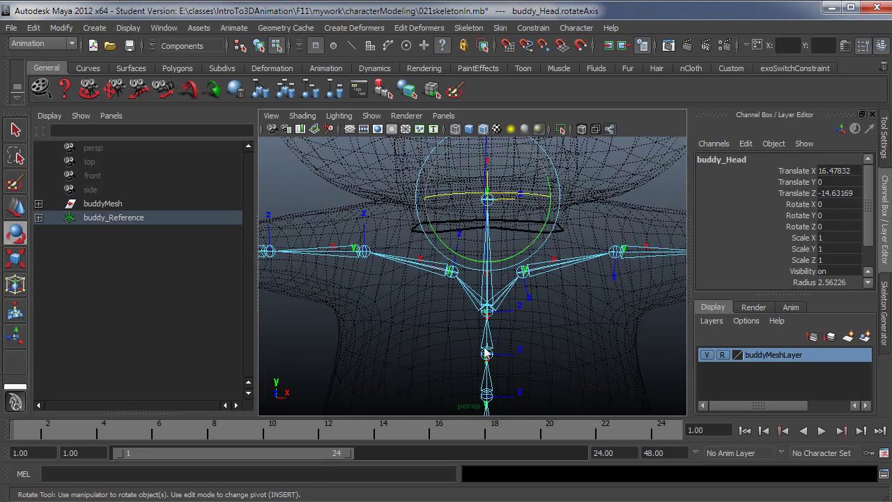
mouse_move(486, 354)
left_mouse_down("alt")
mouse_move(525, 292)
mouse_move(500, 290)
left_mouse_up("alt")
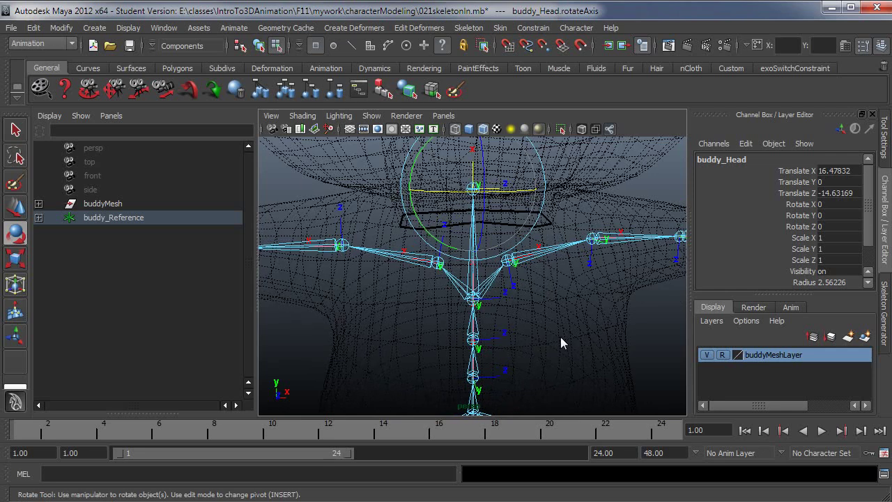
mouse_move(560, 336)
middle_mouse_down("alt")
mouse_move(410, 277)
mouse_move(454, 230)
middle_mouse_up("alt")
mouse_move(455, 231)
left_mouse_down("alt")
mouse_move(362, 235)
mouse_move(439, 213)
left_mouse_up("alt")
left_click(433, 190)
Rotate the buddy_LeftHand local rotation axis and check it from several angles
mouse_move(568, 244)
left_mouse_down("alt")
mouse_move(482, 313)
mouse_move(523, 342)
left_mouse_up("alt")
mouse_move(464, 317)
left_mouse_down("alt")
mouse_move(438, 308)
mouse_move(543, 304)
mouse_move(437, 258)
left_mouse_up("alt")
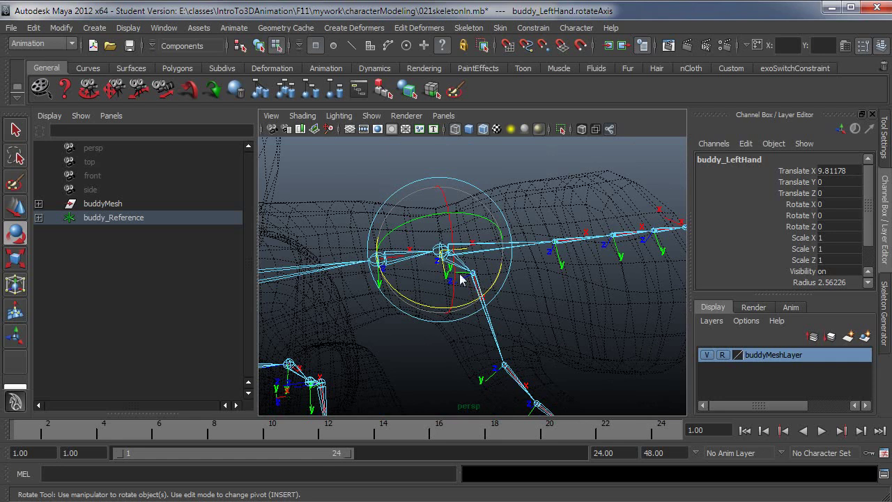
mouse_move(537, 284)
left_mouse_down("alt")
mouse_move(568, 323)
mouse_move(520, 290)
left_mouse_up("alt")
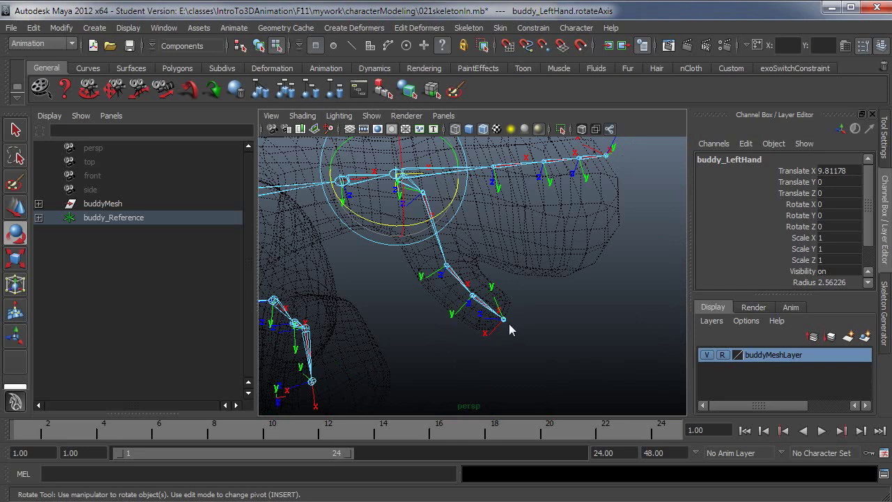
mouse_move(513, 335)
left_mouse_down("alt")
mouse_move(336, 348)
mouse_move(545, 323)
mouse_move(545, 338)
left_mouse_up("alt")
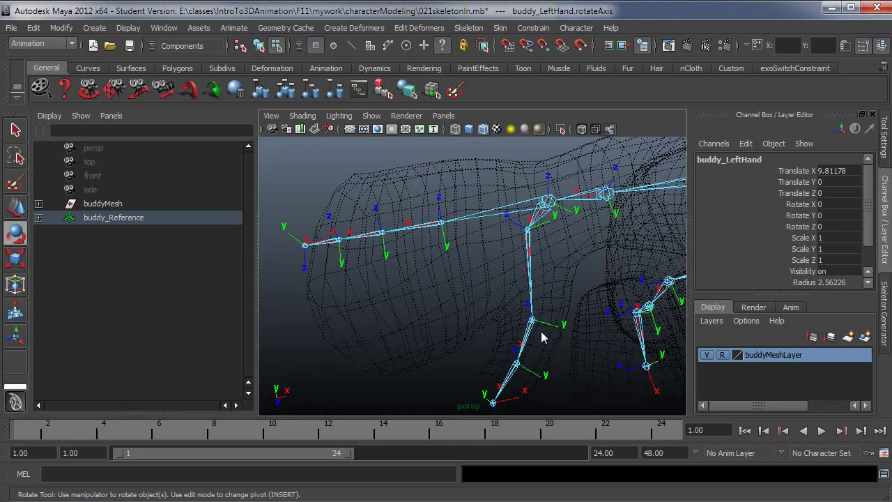
Adjust and inspect the buddy_RightHand local rotation axis along the arm chain
left_click(550, 202)
left_click_drag(565, 275, 422, 295, "alt")
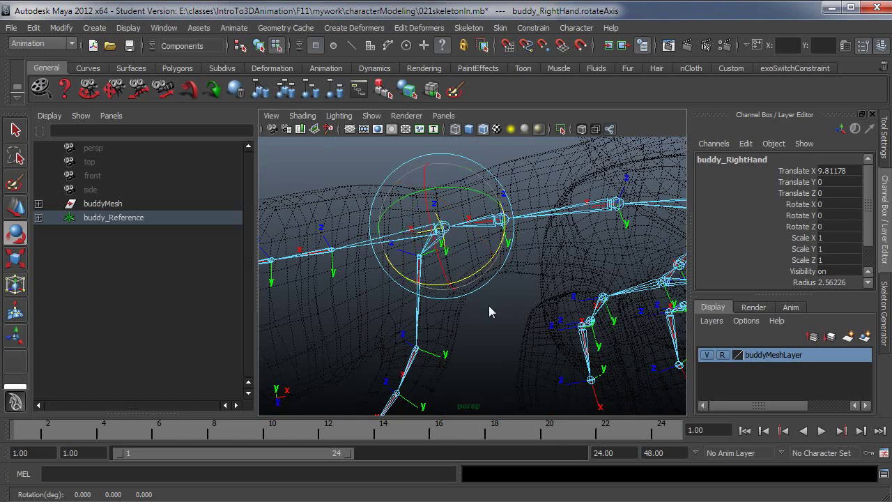
scroll(486, 325, "down", 3)
mouse_move(568, 341)
left_mouse_down("alt")
mouse_move(607, 294)
mouse_move(537, 237)
left_mouse_up("alt")
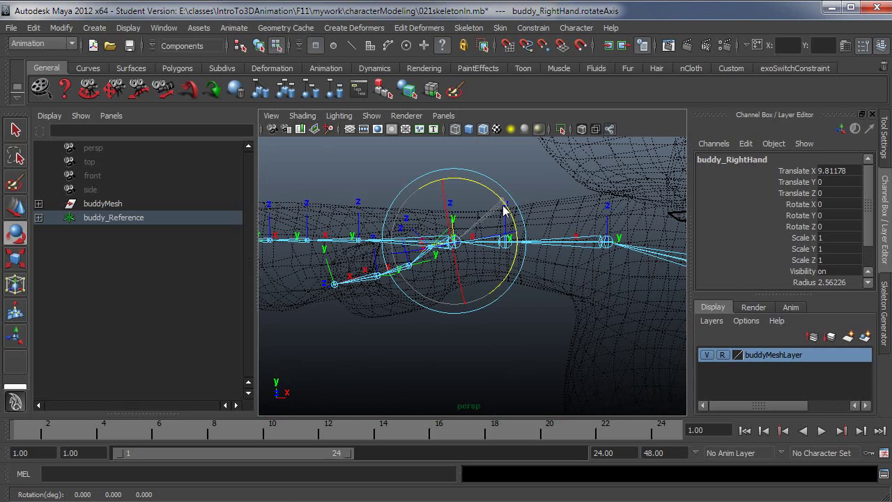
middle_click_drag(635, 287, 283, 291, "alt")
left_click_drag(284, 288, 372, 279, "alt")
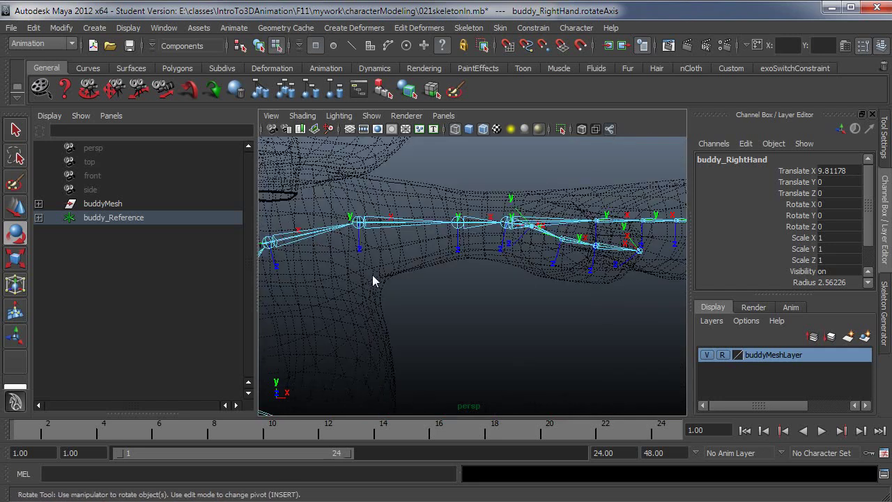
Reselect buddy_LeftHand's axis and frame the legs and feet in front view
left_click(511, 223)
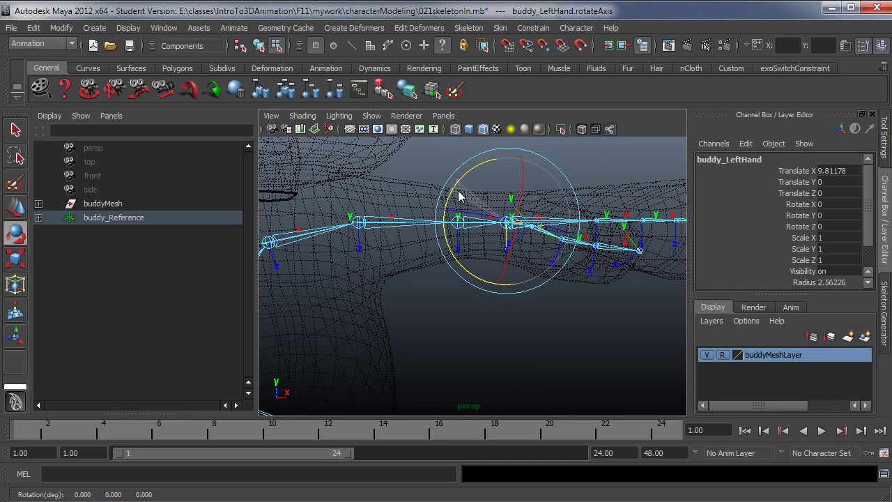
mouse_move(584, 285)
right_mouse_down("alt")
mouse_move(468, 296)
mouse_move(488, 358)
right_mouse_up("alt")
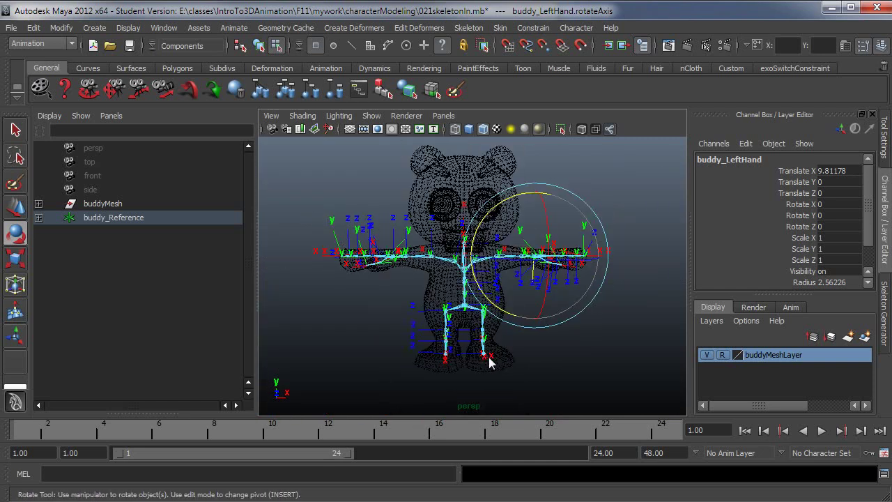
middle_click_drag(488, 359, 414, 335, "alt")
right_click_drag(414, 335, 568, 347, "alt")
key("space")
Level the LeftToeBase joint's local rotation axis in front view
left_click_drag(568, 347, 541, 378)
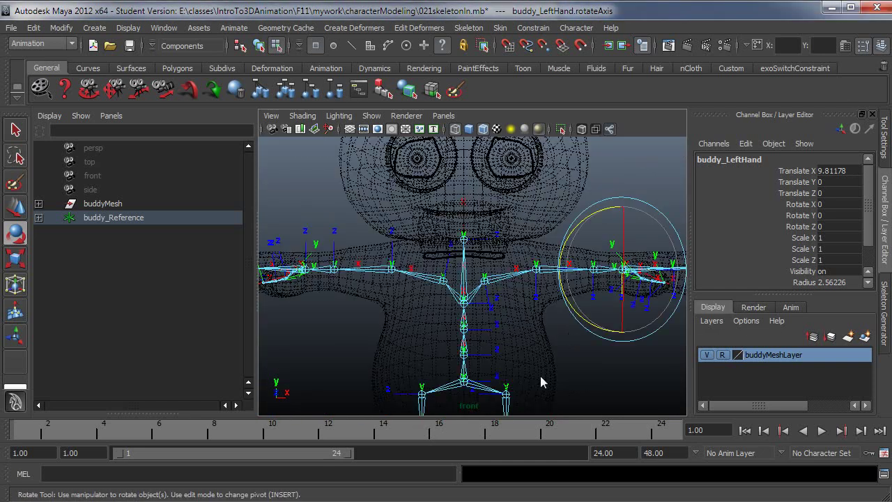
mouse_move(542, 379)
right_mouse_down("alt")
mouse_move(508, 303)
mouse_move(439, 300)
mouse_move(549, 285)
right_mouse_up("alt")
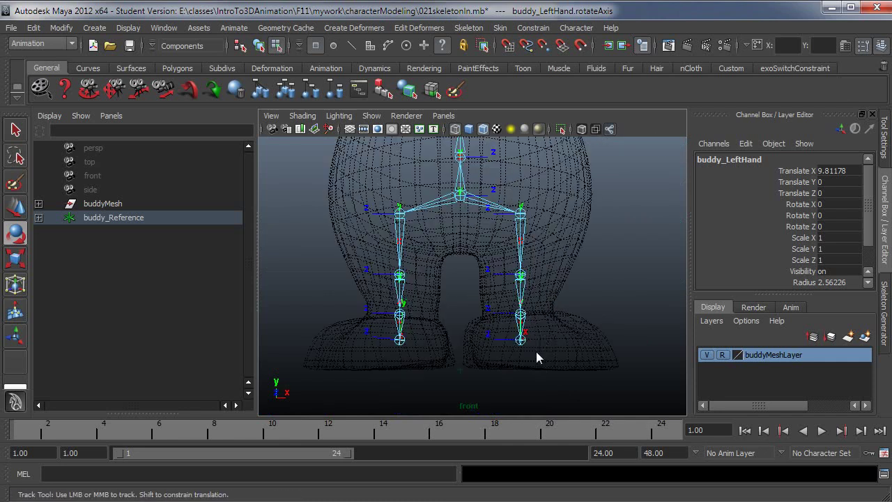
right_click_drag(536, 351, 583, 328, "alt")
left_click(527, 300)
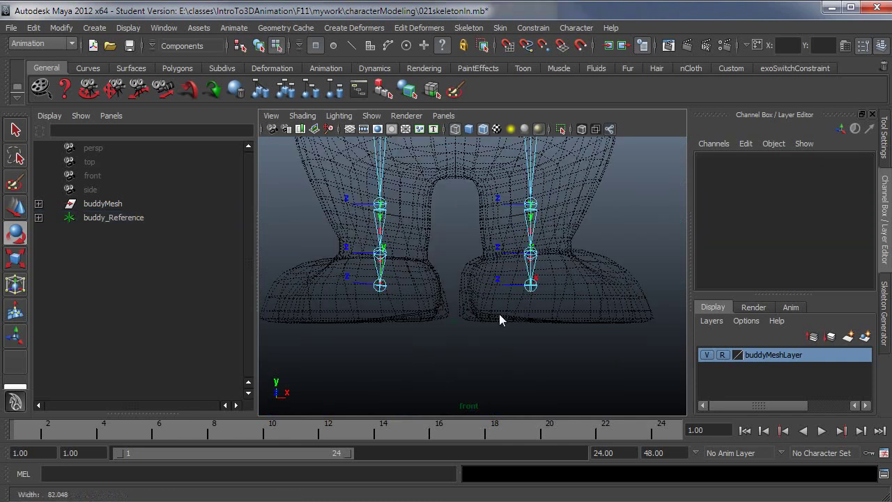
right_click_drag(499, 313, 554, 295, "alt")
left_click(552, 295)
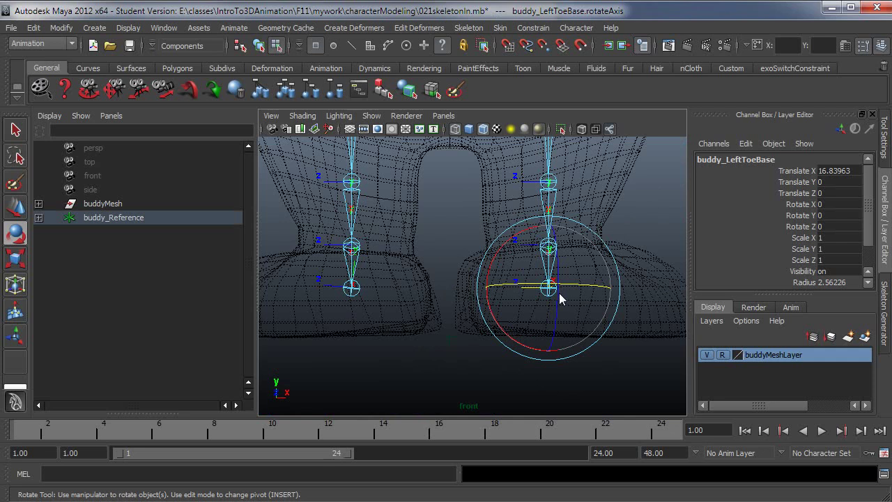
left_click(558, 295)
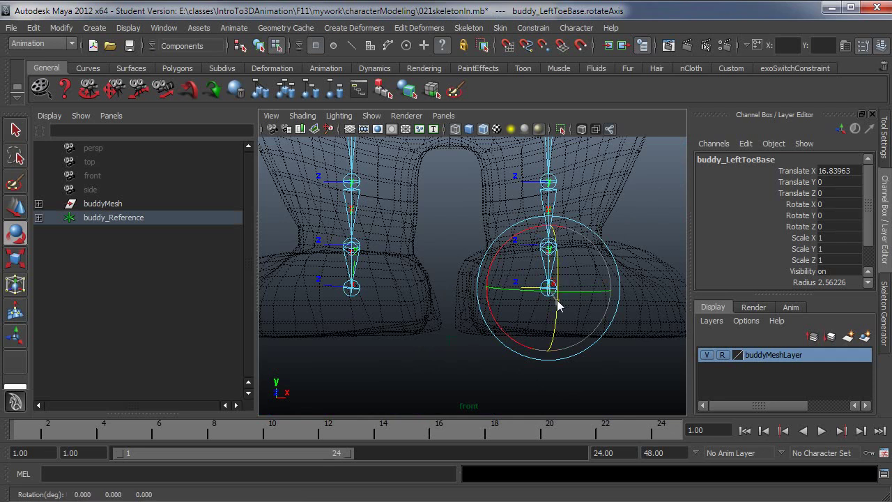
left_click_drag(557, 300, 557, 298)
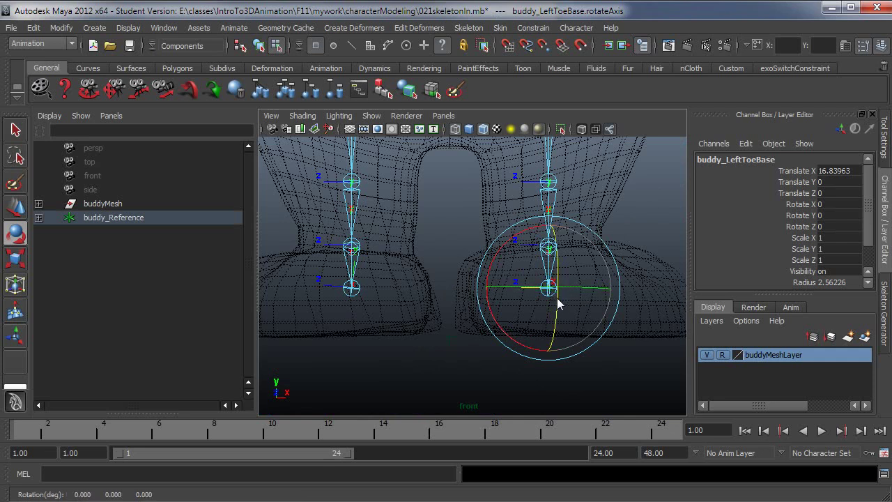
left_click(512, 286)
left_click(536, 355)
left_click_drag(537, 356, 540, 343)
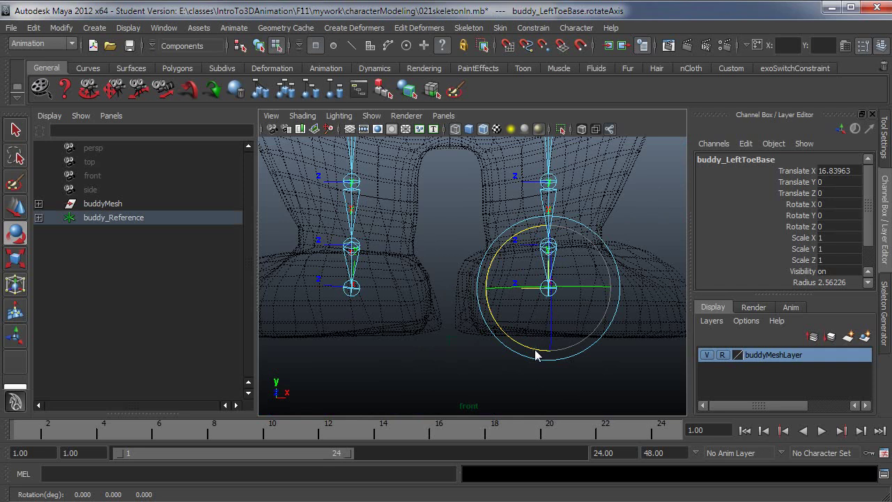
Level the RightToeBase joint's local rotation axis
left_click(351, 288)
mouse_move(414, 291)
left_mouse_down()
mouse_move(410, 283)
mouse_move(408, 307)
left_mouse_up()
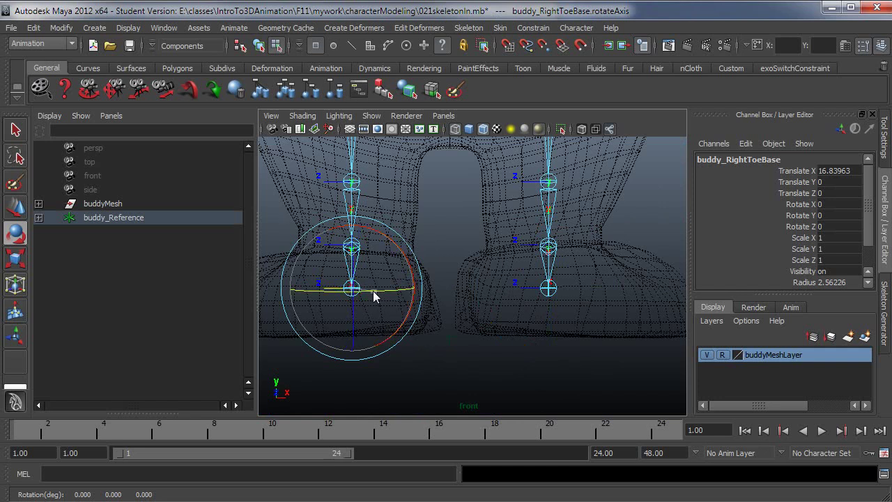
middle_click_drag(441, 288, 467, 334, "alt")
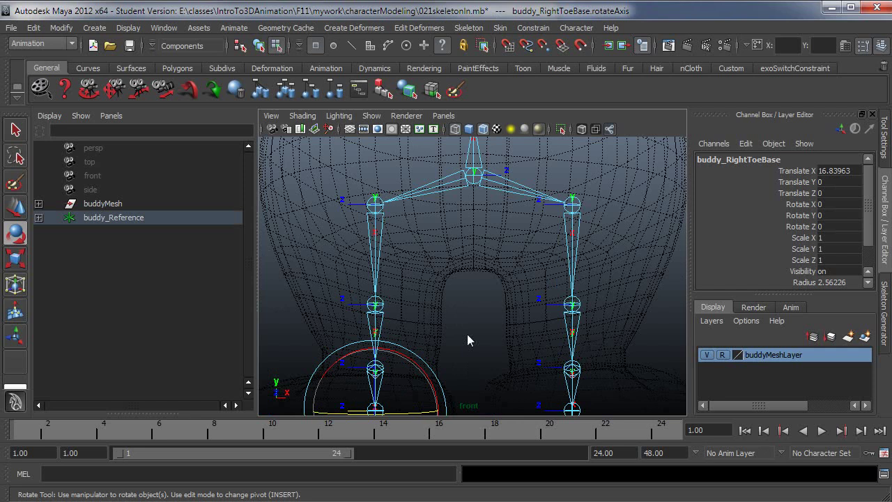
left_click(486, 193)
middle_click_drag(490, 200, 472, 256, "alt")
Verify the Hips, Spine2, Head and both hand axes, with rotations still zero
left_click(468, 253)
scroll(464, 265, "up", 2)
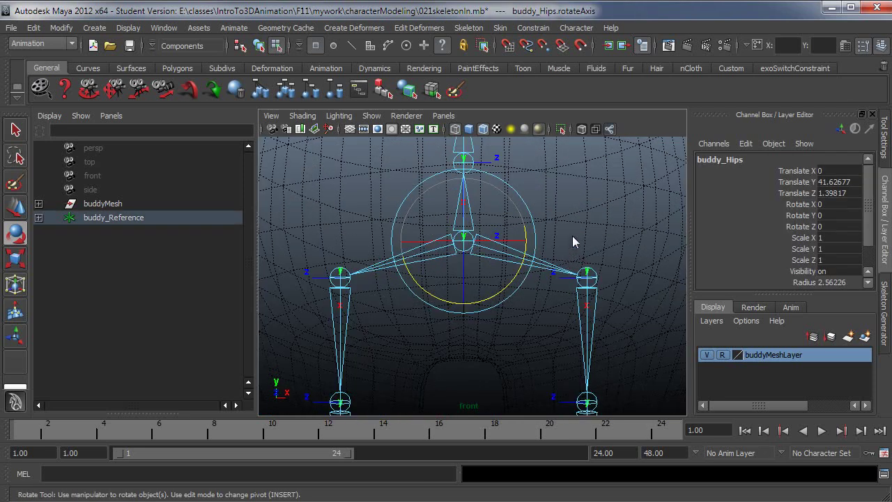
middle_click_drag(579, 222, 570, 387, "alt")
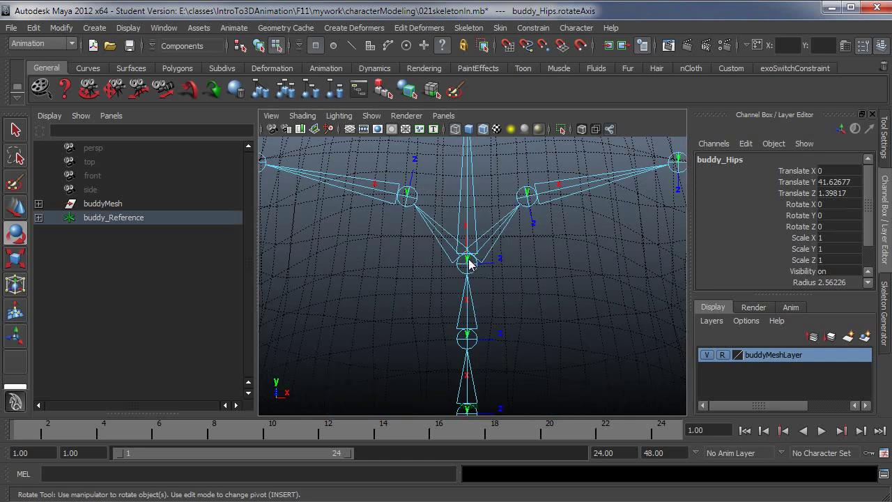
left_click(471, 265)
left_click(527, 288)
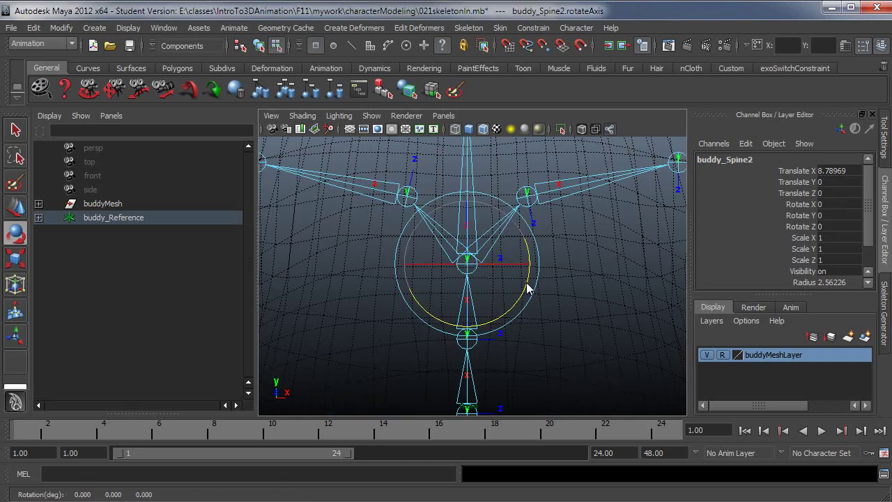
middle_click_drag(561, 226, 481, 227, "alt")
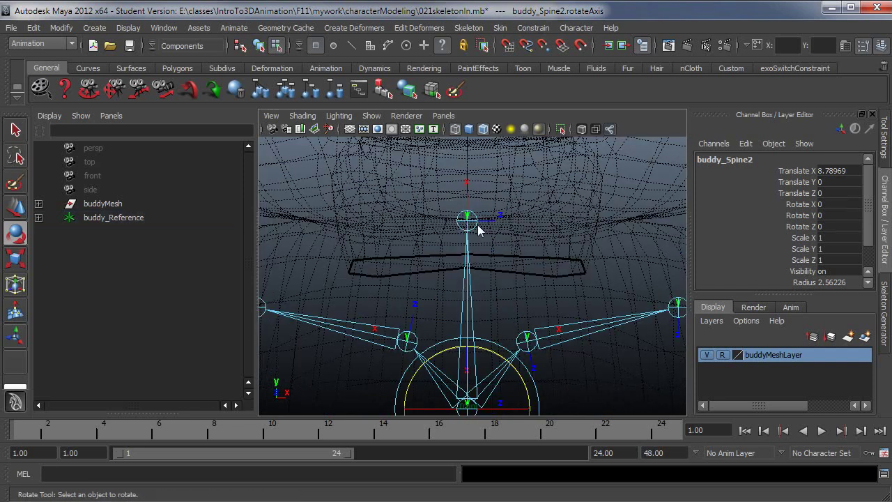
left_click(478, 224)
middle_click_drag(589, 273, 543, 271, "alt")
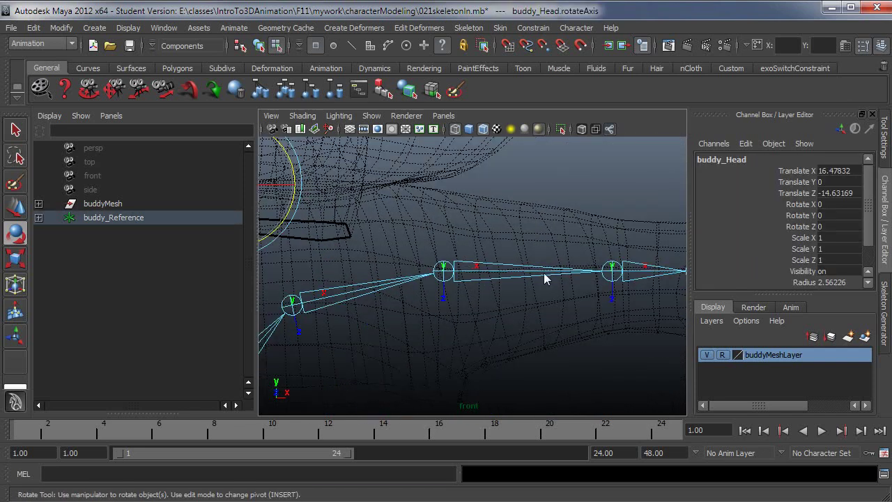
left_click(561, 265)
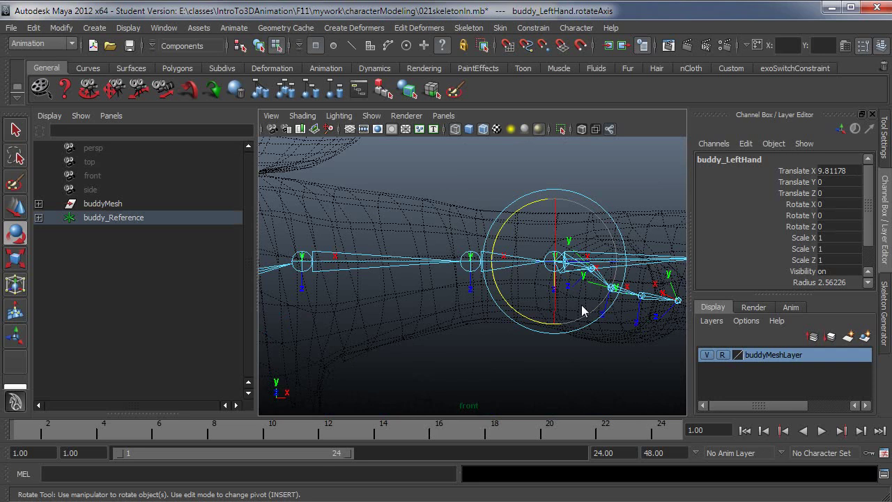
mouse_move(342, 331)
middle_mouse_down("alt")
mouse_move(585, 336)
mouse_move(378, 304)
middle_mouse_up("alt")
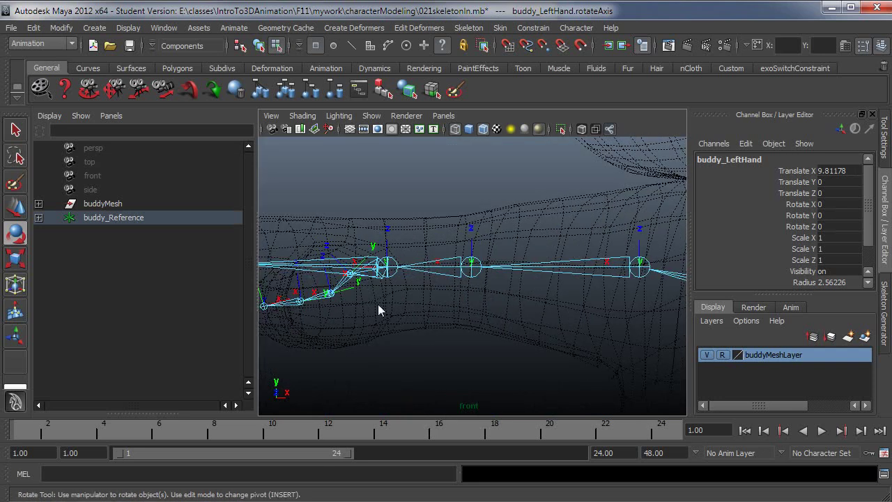
left_click(388, 268)
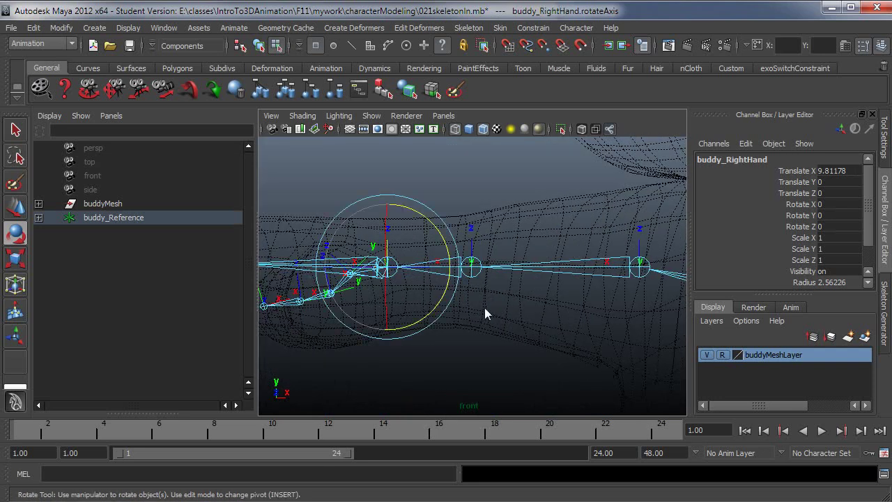
Return to the perspective camera showing the whole bear, back in Object mode
key("space")
left_click_drag(486, 314, 494, 272)
right_click_drag(591, 331, 555, 330, "alt")
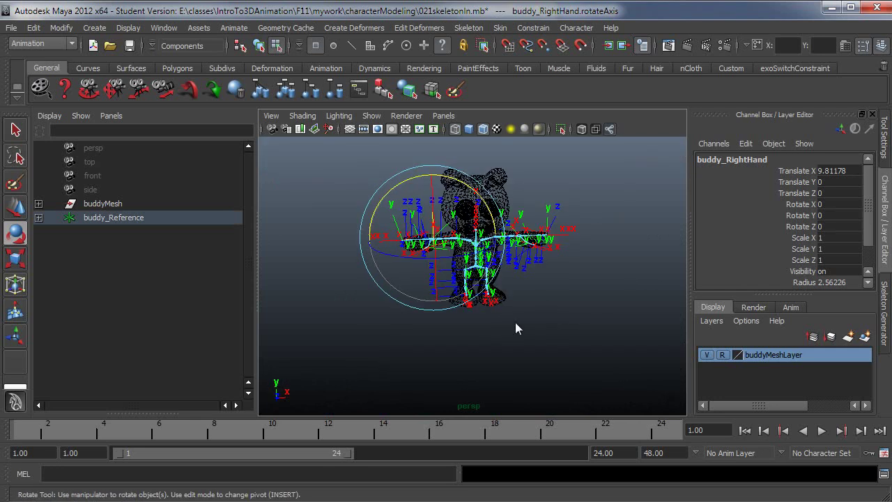
left_click(258, 46)
Show the bear smooth-shaded with wireframe (5), switch to Select Tool, and inspect
right_click_drag(551, 338, 577, 338, "alt")
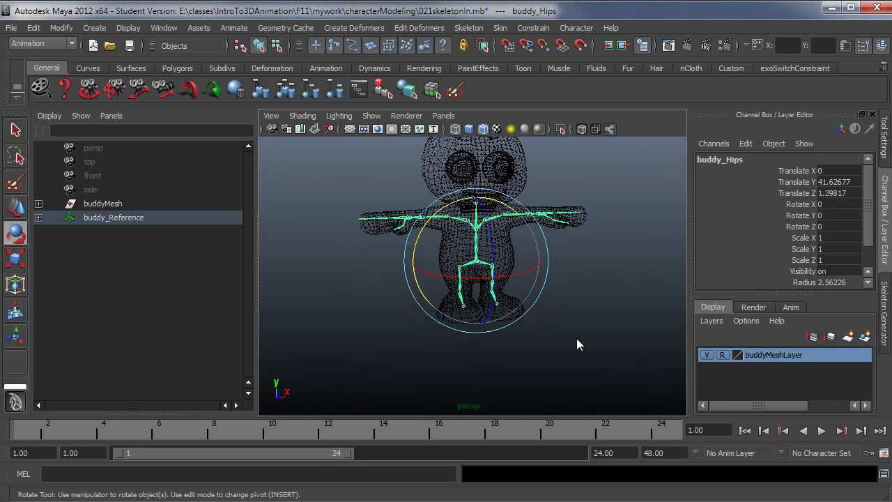
middle_click_drag(576, 338, 585, 370, "alt")
key("5")
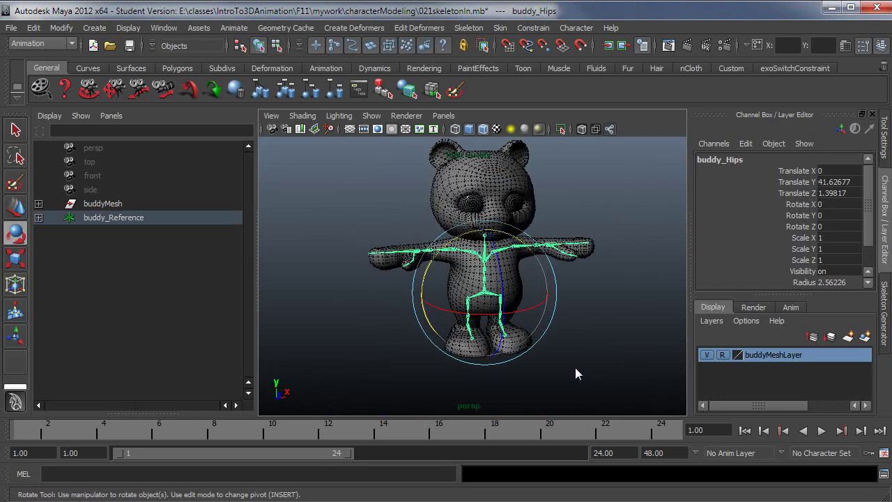
mouse_move(575, 367)
left_mouse_down("alt")
mouse_move(618, 375)
mouse_move(578, 366)
left_mouse_up("alt")
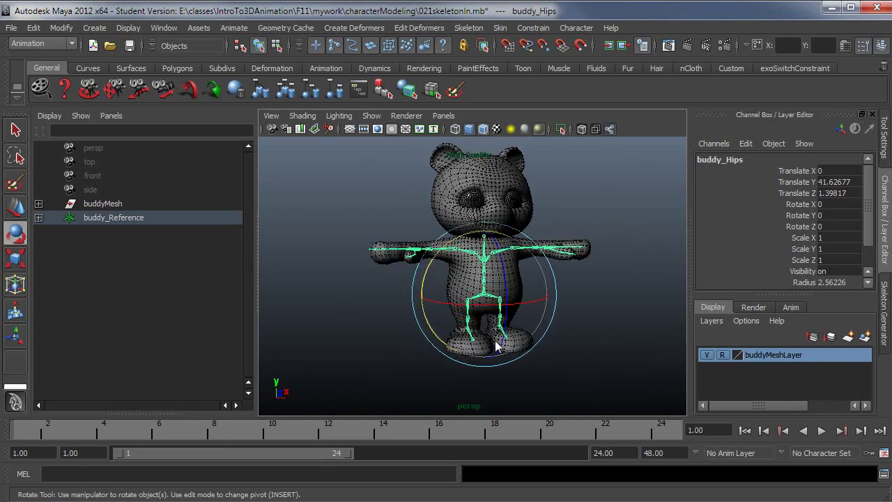
key("q")
right_click_drag(499, 346, 529, 356, "alt")
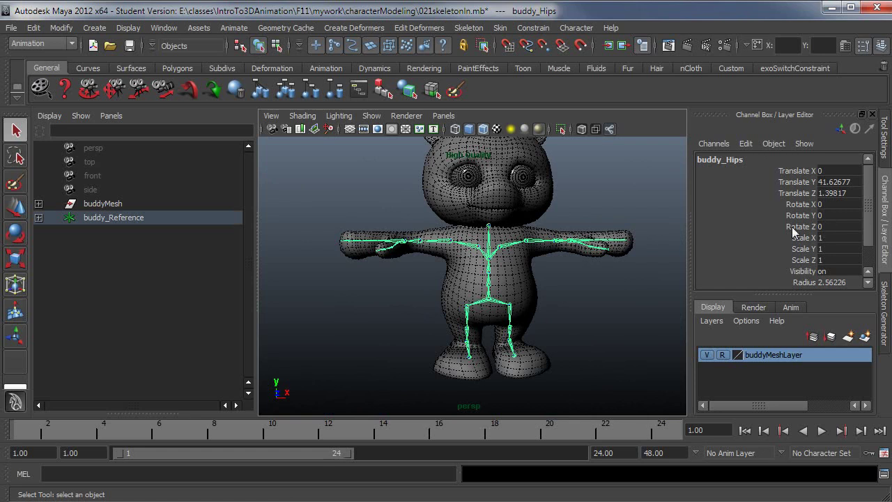
left_click_drag(530, 293, 550, 293, "alt")
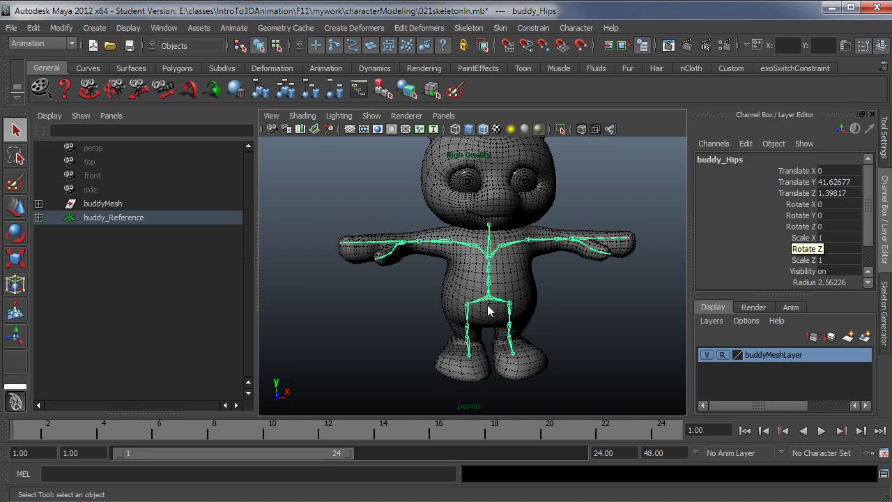
mouse_move(486, 312)
left_mouse_down("alt")
mouse_move(513, 309)
mouse_move(529, 322)
mouse_move(504, 330)
left_mouse_up("alt")
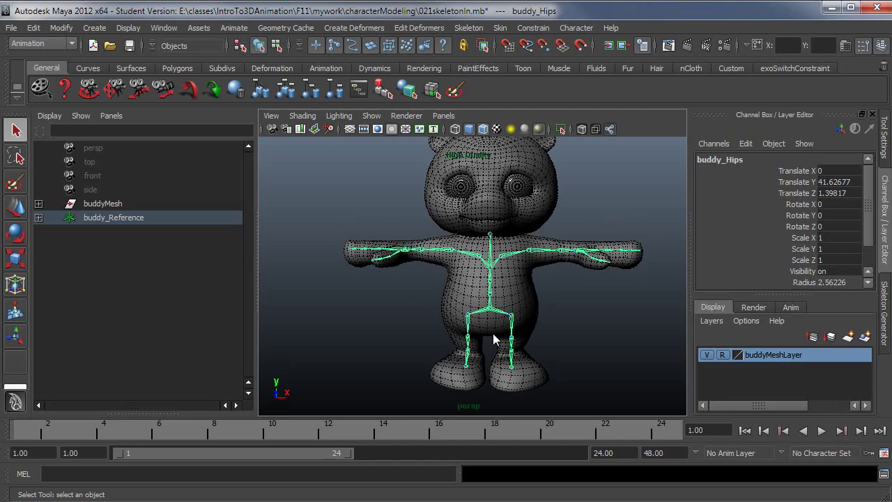